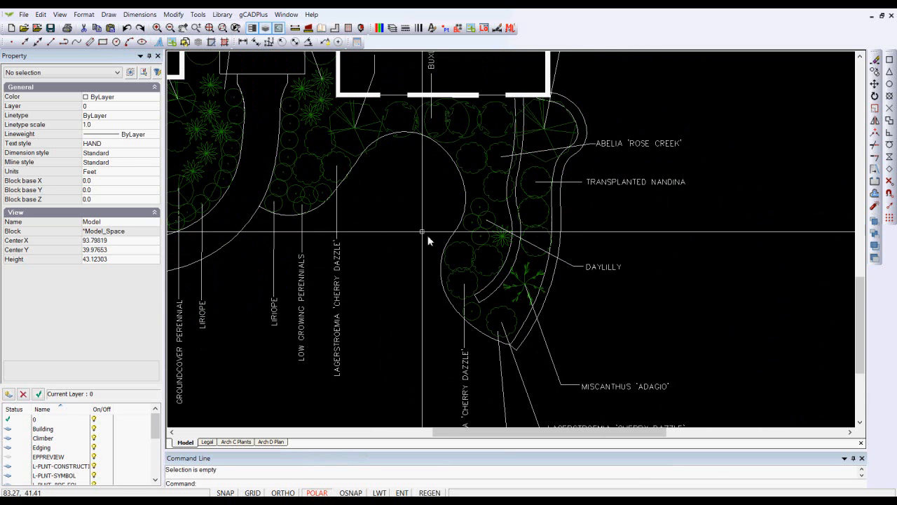
Attach the existing plant list file florida.gcp to the drawing.
{"action": "scroll", "coordinate": [397, 207], "scroll_direction": "down", "scroll_amount": 3}
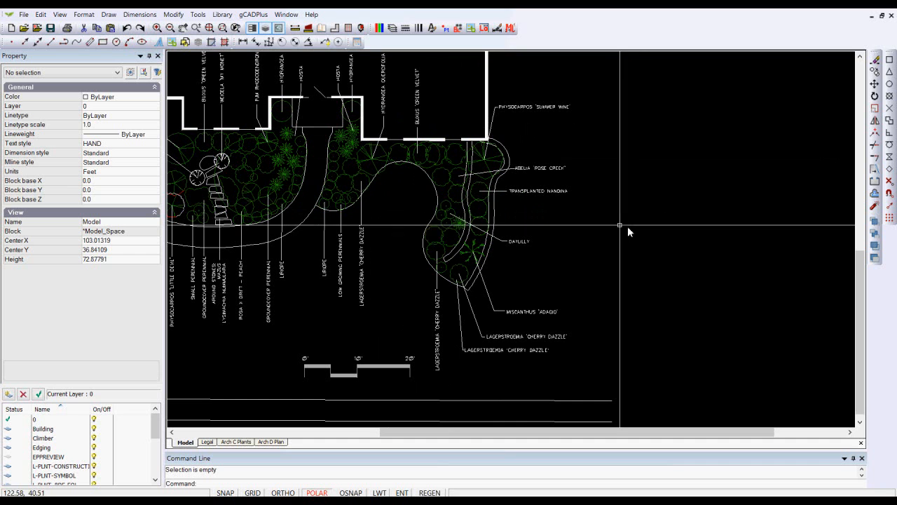
{"action": "left_click", "coordinate": [253, 14]}
{"action": "mouse_move", "coordinate": [289, 29]}
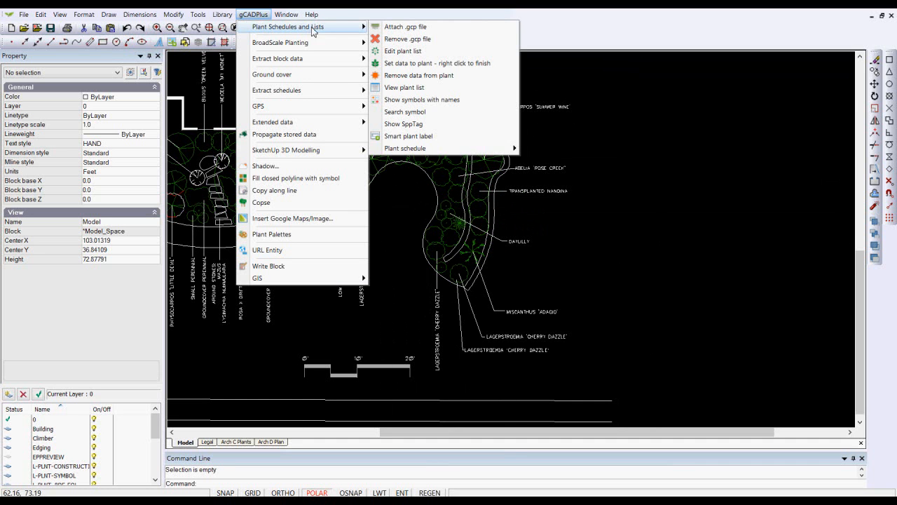
{"action": "left_click", "coordinate": [414, 28]}
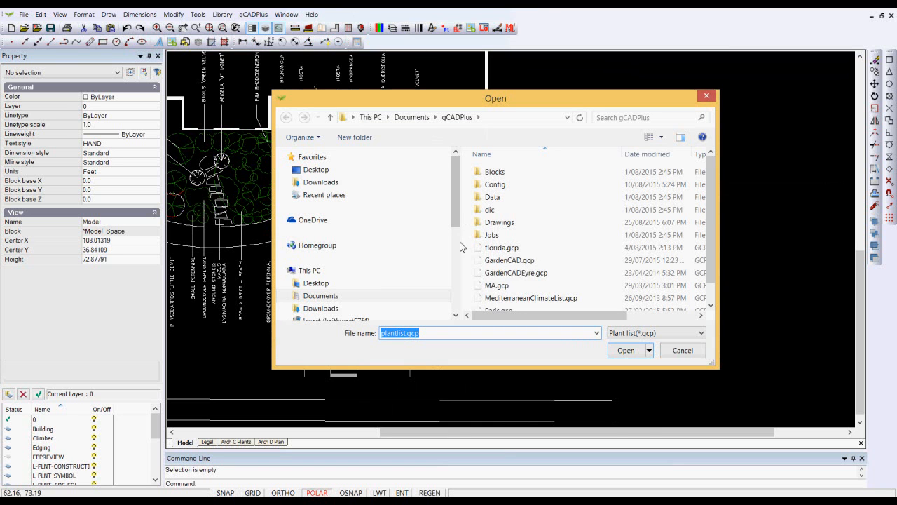
{"action": "left_click", "coordinate": [480, 249]}
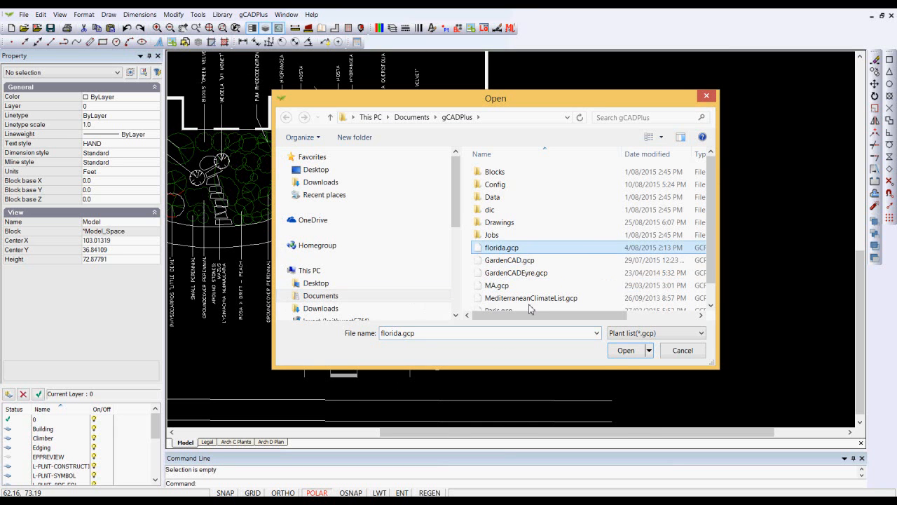
{"action": "left_click", "coordinate": [626, 351]}
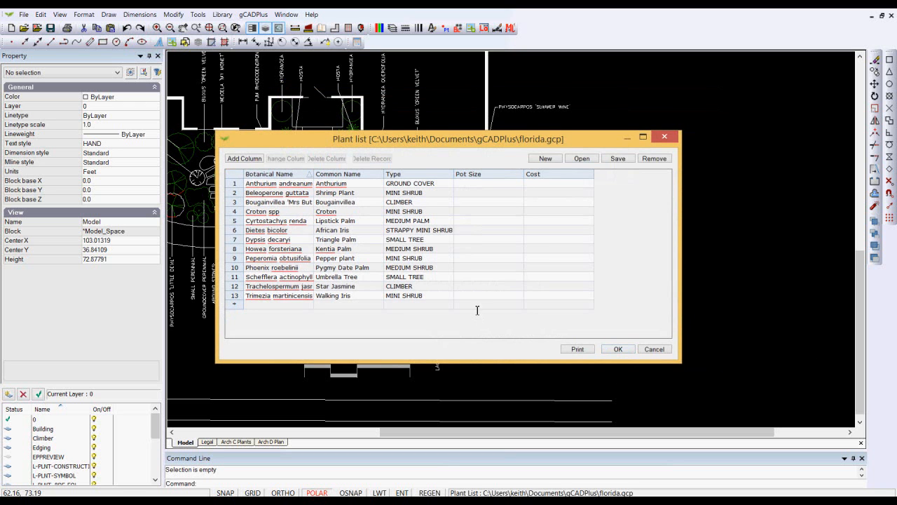
Start a new plant list and enter Lagerstromemia indica as the first record's botanical name.
{"action": "left_click", "coordinate": [545, 158]}
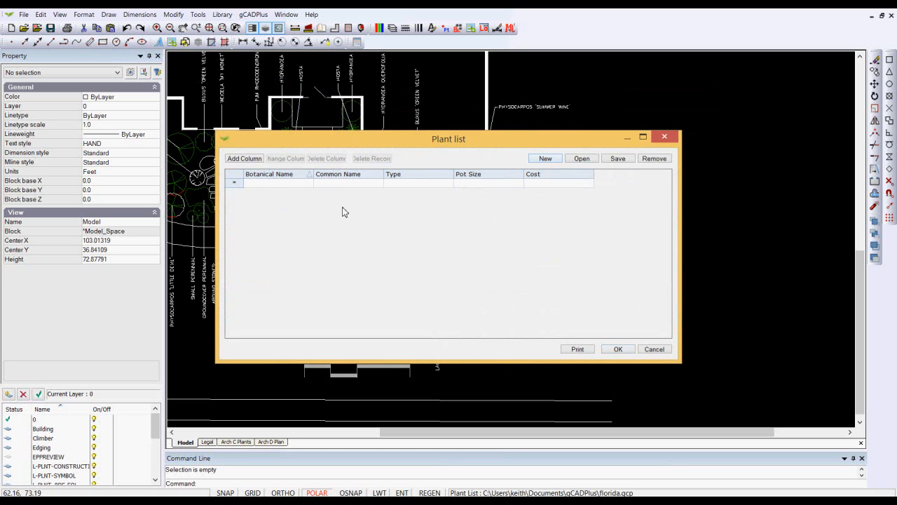
{"action": "left_click", "coordinate": [270, 183]}
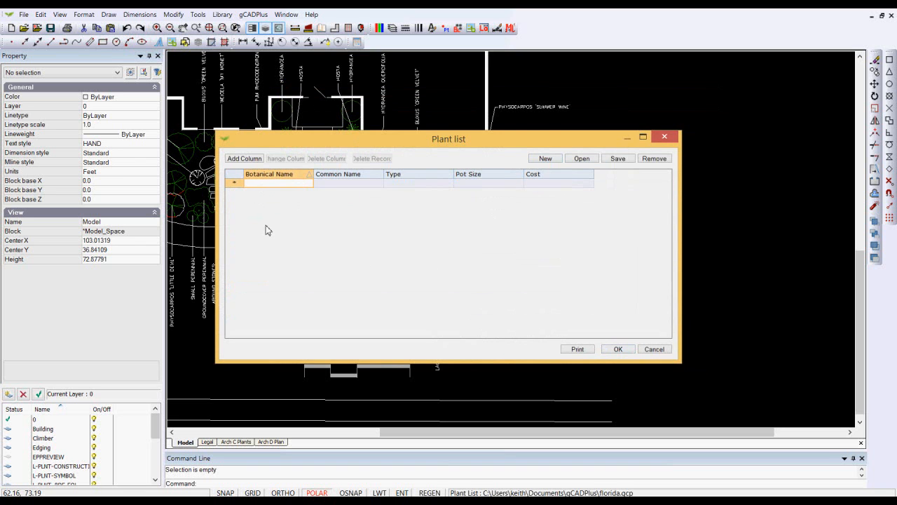
{"action": "type", "text": "L"}
{"action": "type", "text": "agersto"}
{"action": "type", "text": "memia"}
{"action": "left_click", "coordinate": [271, 184]}
{"action": "type", "text": "r"}
{"action": "left_click", "coordinate": [297, 183]}
{"action": "type", "text": "indica"}
Give the Lagerstromemia record the common name Crepe Mytle and the type LARGE SHRUB.
{"action": "left_click", "coordinate": [335, 184]}
{"action": "type", "text": "Cr"}
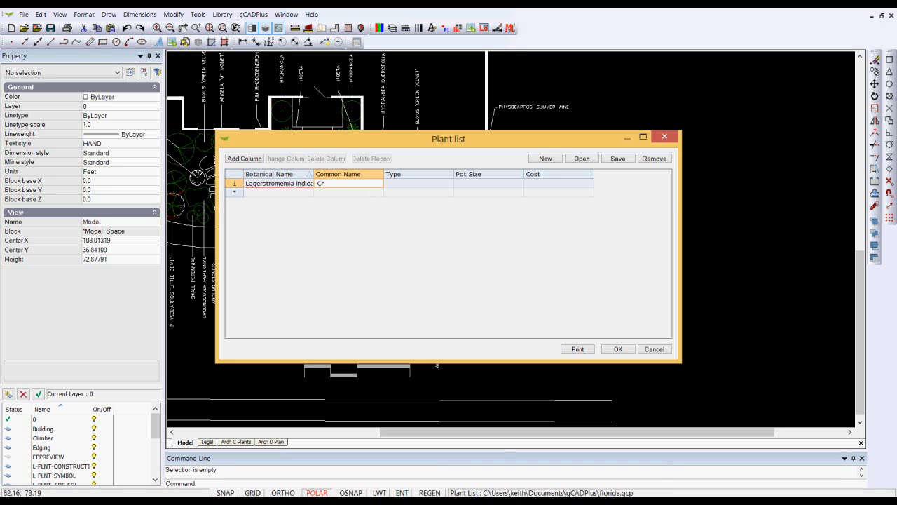
{"action": "type", "text": "epe Mytle"}
{"action": "key", "text": "Tab"}
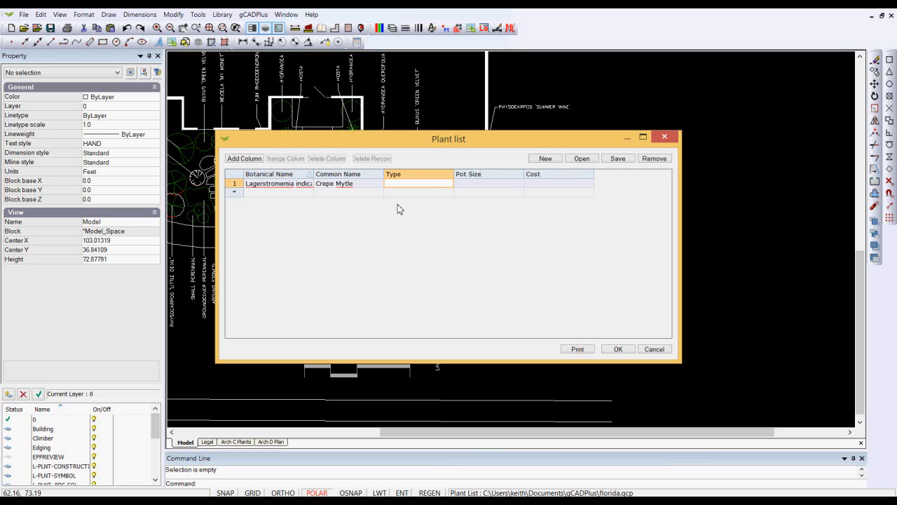
{"action": "type", "text": "LARGE SHRUB"}
{"action": "left_click", "coordinate": [474, 186]}
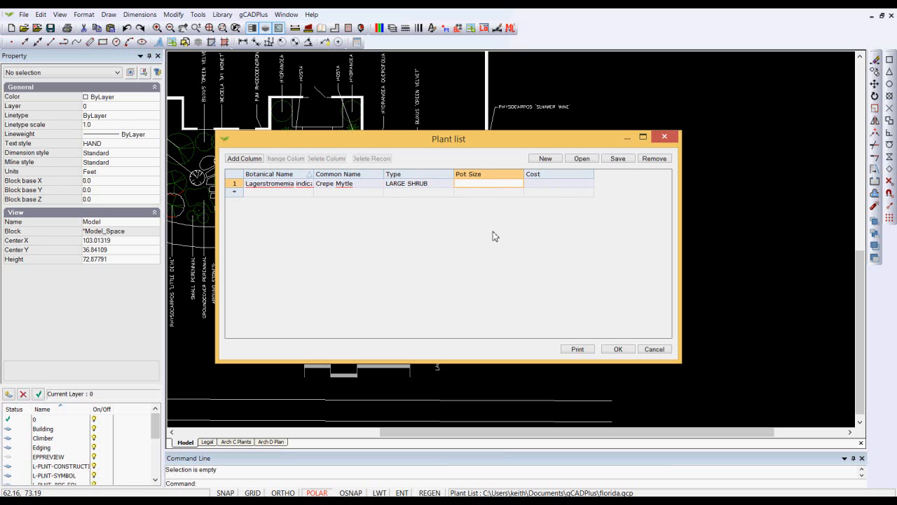
Save the plant list as RM.gcp in the gCADPlus documents folder and accept the list.
{"action": "left_click", "coordinate": [618, 159]}
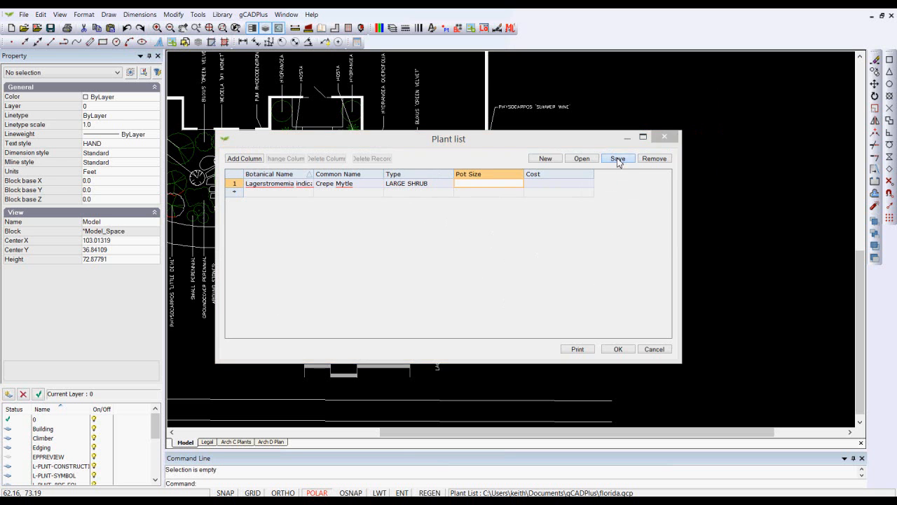
{"action": "left_click", "coordinate": [380, 308]}
{"action": "key", "text": "BackSpace"}
{"action": "key", "text": "BackSpace"}
{"action": "key", "text": "BackSpace"}
{"action": "key", "text": "BackSpace"}
{"action": "key", "text": "BackSpace"}
{"action": "key", "text": "BackSpace"}
{"action": "key", "text": "BackSpace"}
{"action": "key", "text": "BackSpace"}
{"action": "key", "text": "BackSpace"}
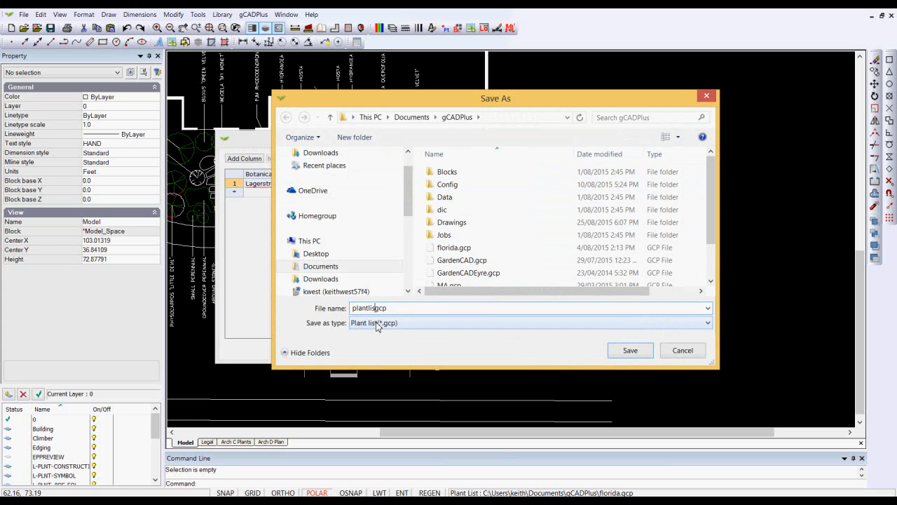
{"action": "key", "text": "BackSpace"}
{"action": "type", "text": "RM."}
{"action": "left_click", "coordinate": [629, 350]}
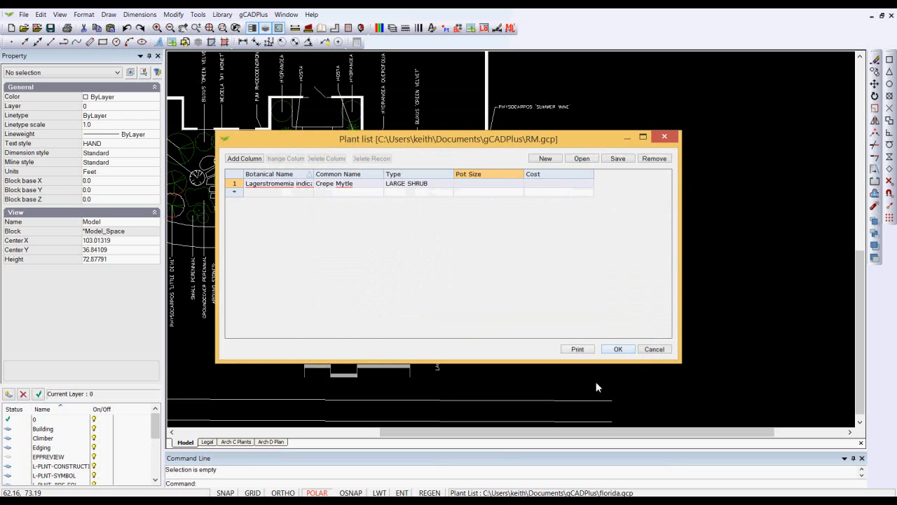
{"action": "left_click", "coordinate": [616, 349]}
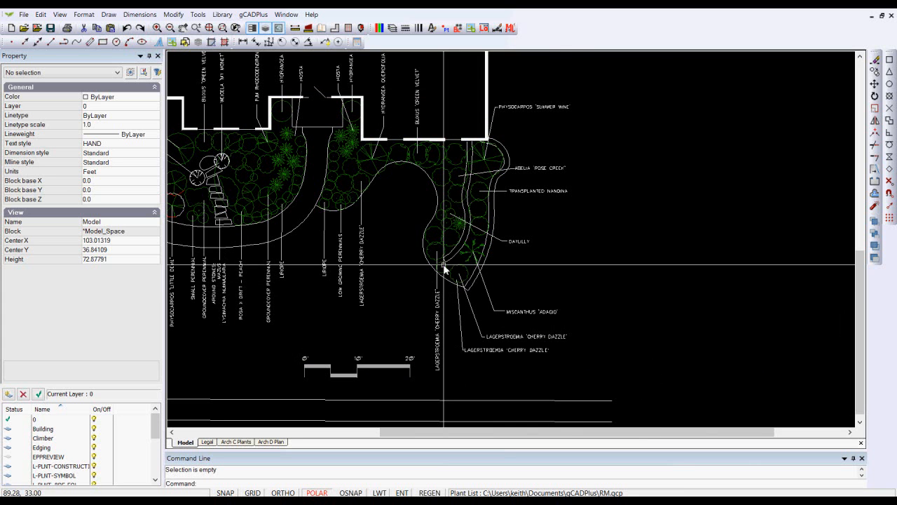
Reopen the plant list for editing and add a second record with the botanical name Abelia grandiflora 'Rose Creek'.
{"action": "scroll", "coordinate": [441, 252], "scroll_direction": "up", "scroll_amount": 2}
{"action": "scroll", "coordinate": [441, 253], "scroll_direction": "up", "scroll_amount": 1}
{"action": "scroll", "coordinate": [502, 275], "scroll_direction": "down", "scroll_amount": 1}
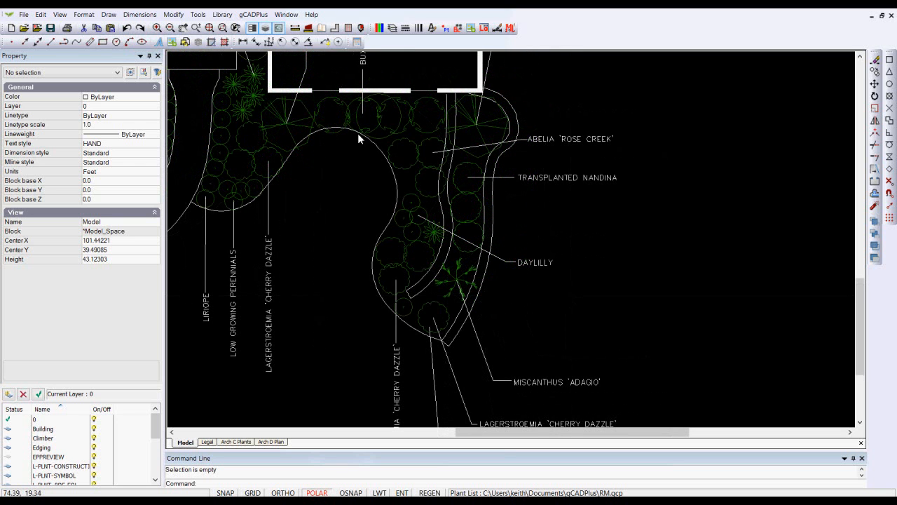
{"action": "left_click", "coordinate": [256, 17]}
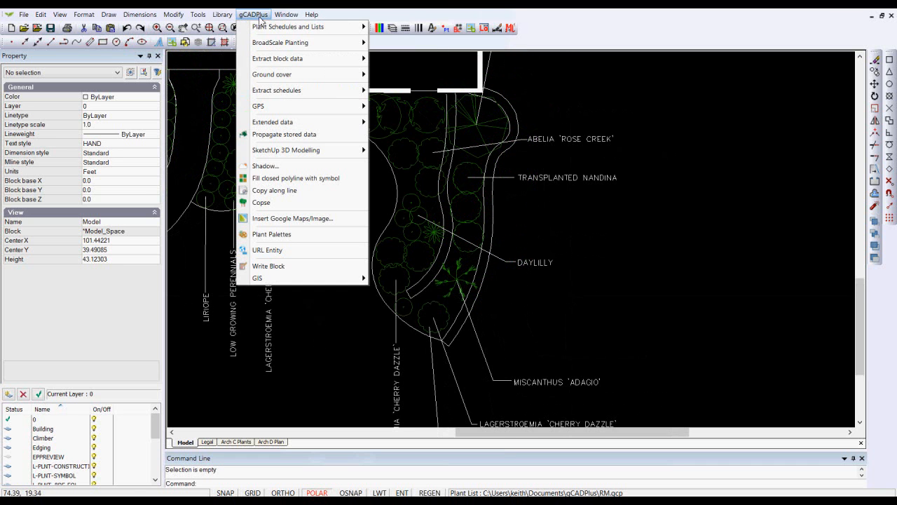
{"action": "mouse_move", "coordinate": [323, 28]}
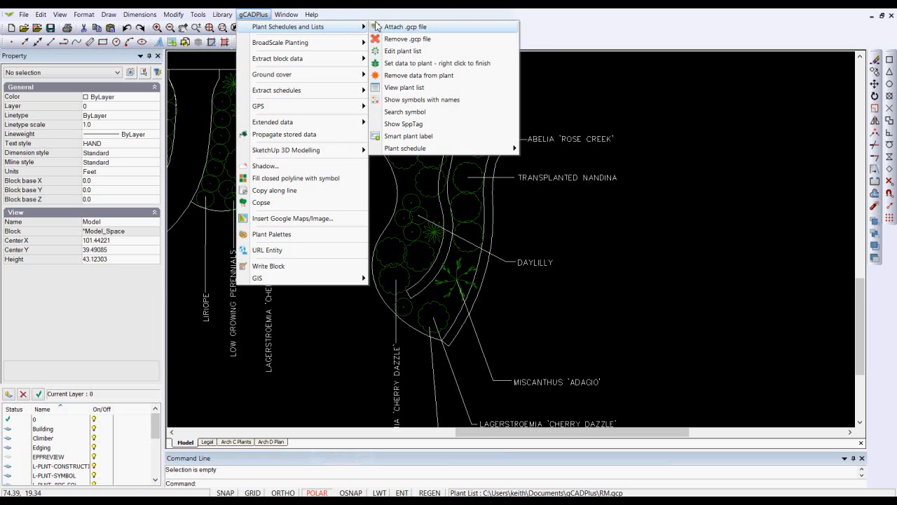
{"action": "left_click", "coordinate": [415, 54]}
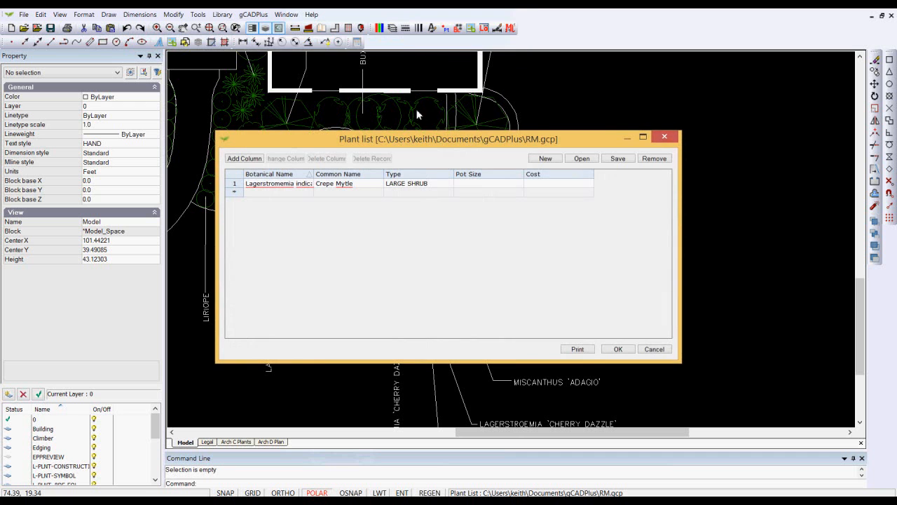
{"action": "left_click", "coordinate": [257, 192]}
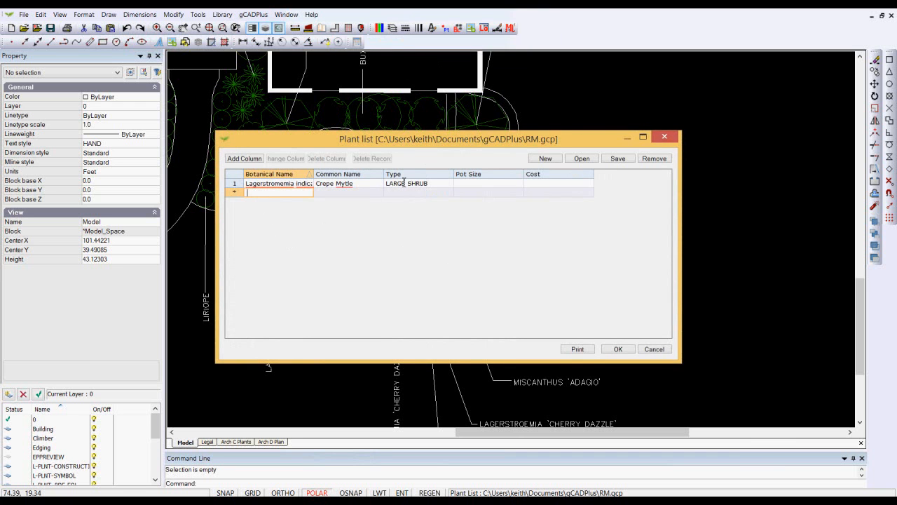
{"action": "left_click_drag", "start_coordinate": [417, 144], "coordinate": [528, 177]}
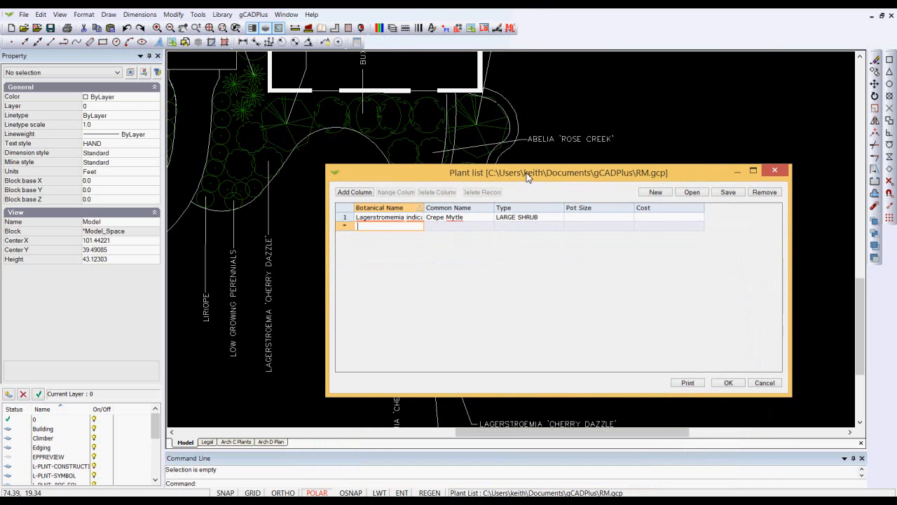
{"action": "type", "text": "Abelia"}
{"action": "type", "text": "grand"}
{"action": "type", "text": "iflora"}
{"action": "type", "text": " 'Rose Cree"}
{"action": "type", "text": "k'"}
Set the Abelia record's common name to Glossy Abelia and widen the Botanical Name column slightly.
{"action": "left_click", "coordinate": [448, 228]}
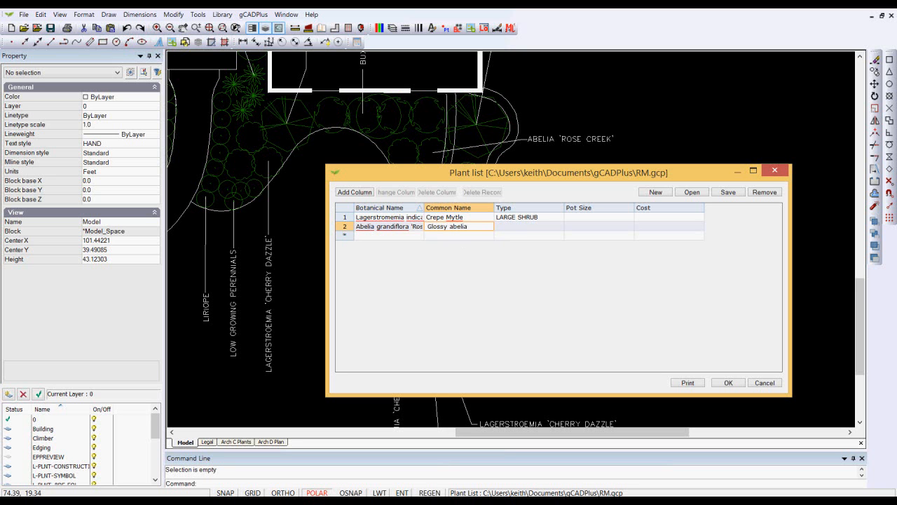
{"action": "left_click", "coordinate": [451, 227]}
{"action": "key", "text": "BackSpace"}
{"action": "type", "text": "A"}
{"action": "left_click_drag", "start_coordinate": [425, 206], "coordinate": [431, 205]}
Set the Abelia record's type to SMALL SHRUB and accept the edited plant list.
{"action": "left_click", "coordinate": [511, 227]}
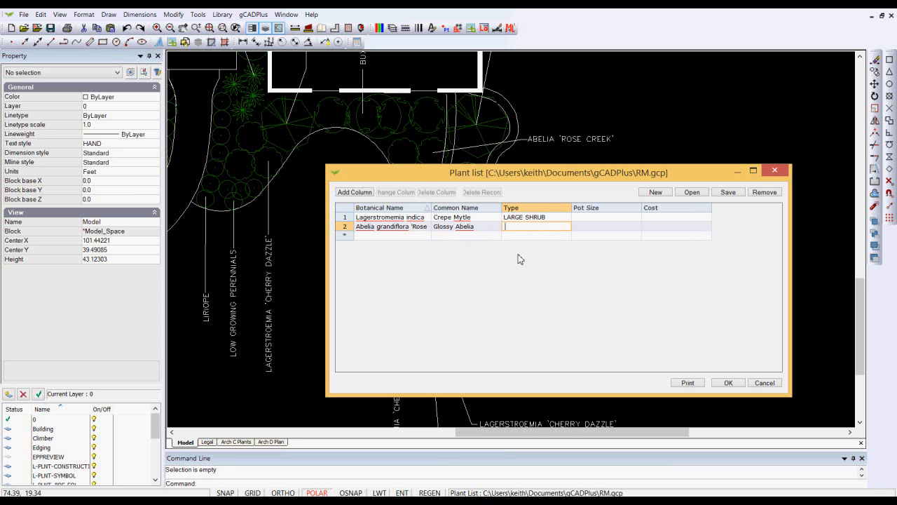
{"action": "type", "text": "SNMA"}
{"action": "type", "text": "MALL SHRUB"}
{"action": "left_click_drag", "start_coordinate": [432, 207], "coordinate": [447, 207]}
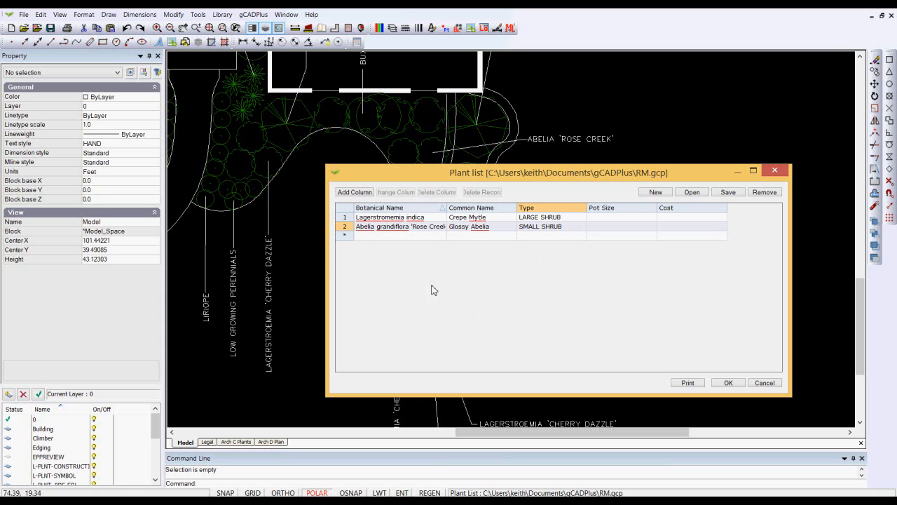
{"action": "left_click", "coordinate": [732, 385]}
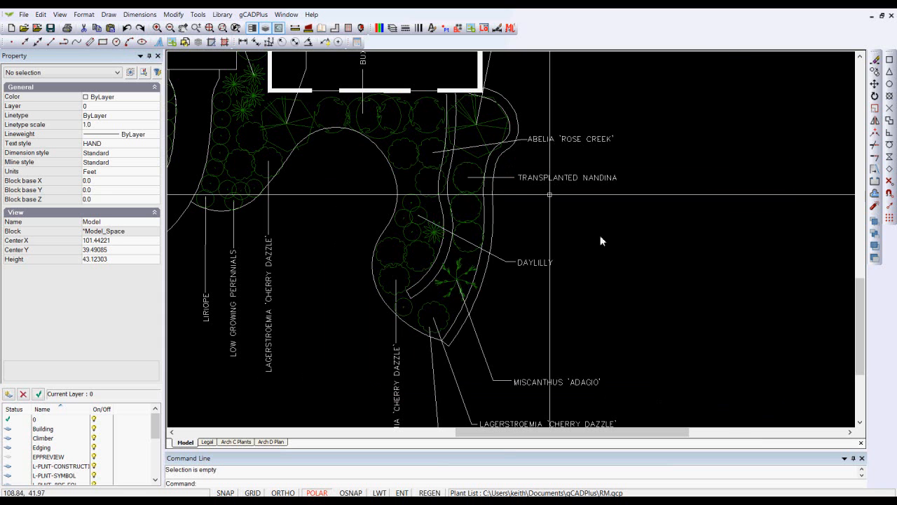
Reopen the plant list for editing and sort its records by botanical name, common name and type.
{"action": "left_click", "coordinate": [265, 16]}
{"action": "mouse_move", "coordinate": [294, 28]}
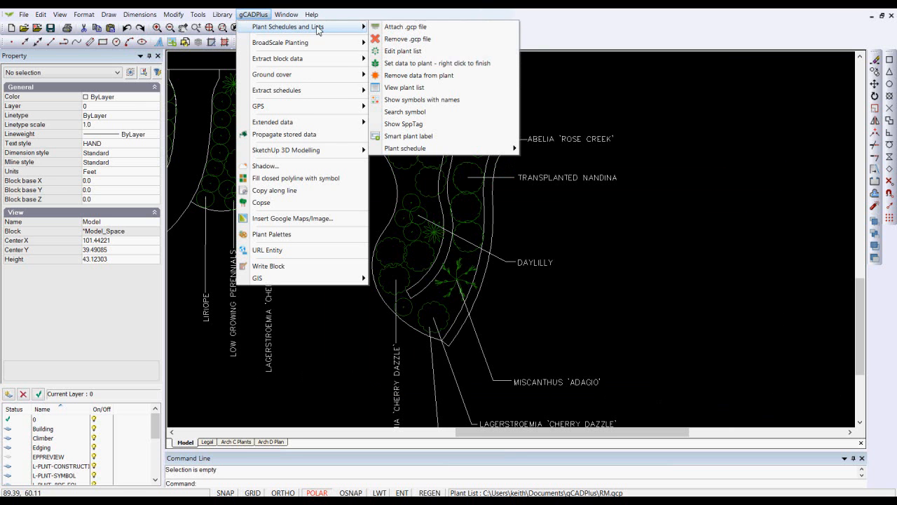
{"action": "left_click", "coordinate": [403, 48]}
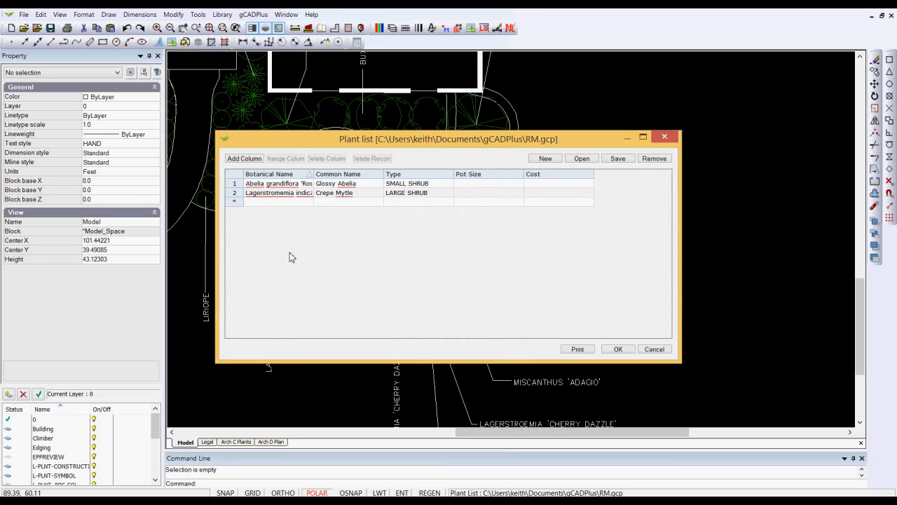
{"action": "left_click", "coordinate": [305, 176]}
{"action": "left_click", "coordinate": [304, 175]}
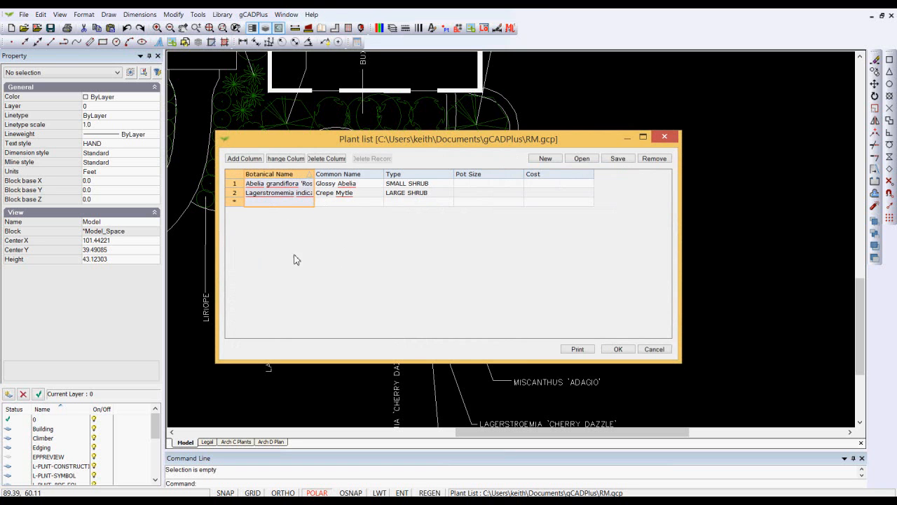
{"action": "left_click", "coordinate": [373, 175]}
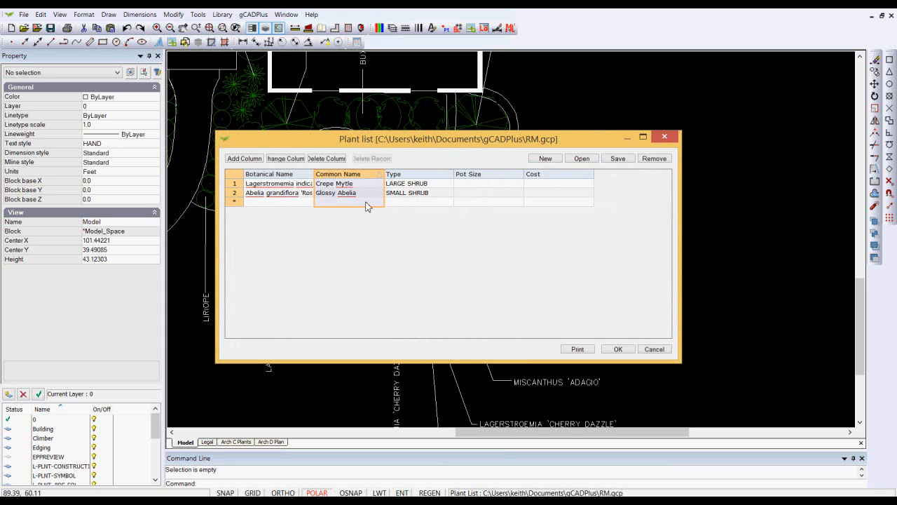
{"action": "left_click", "coordinate": [378, 176]}
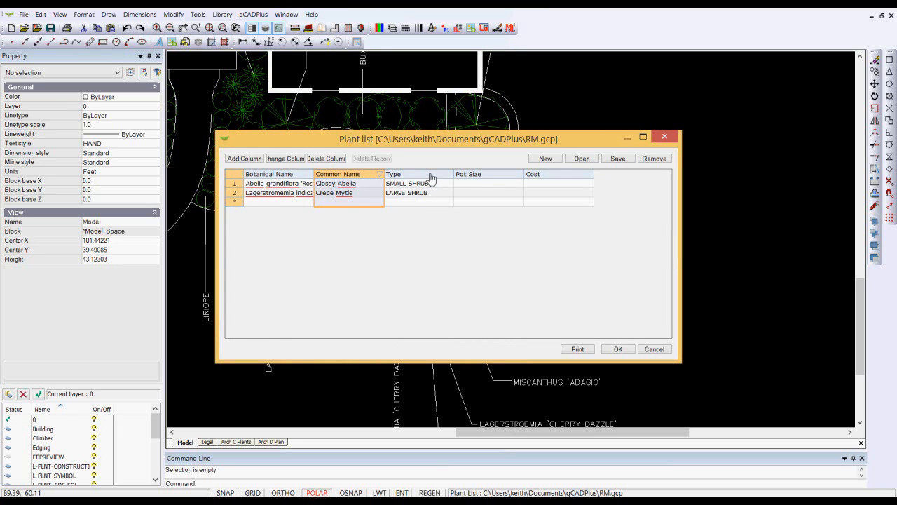
{"action": "left_click", "coordinate": [431, 175]}
{"action": "left_click", "coordinate": [439, 175]}
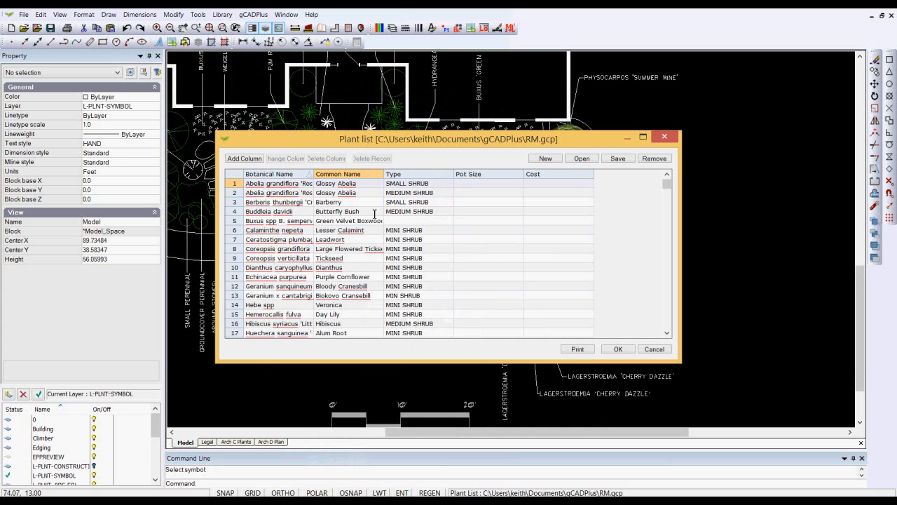
Widen the Botanical Name and Common Name columns until the full Buxus names fit.
{"action": "left_click", "coordinate": [318, 221]}
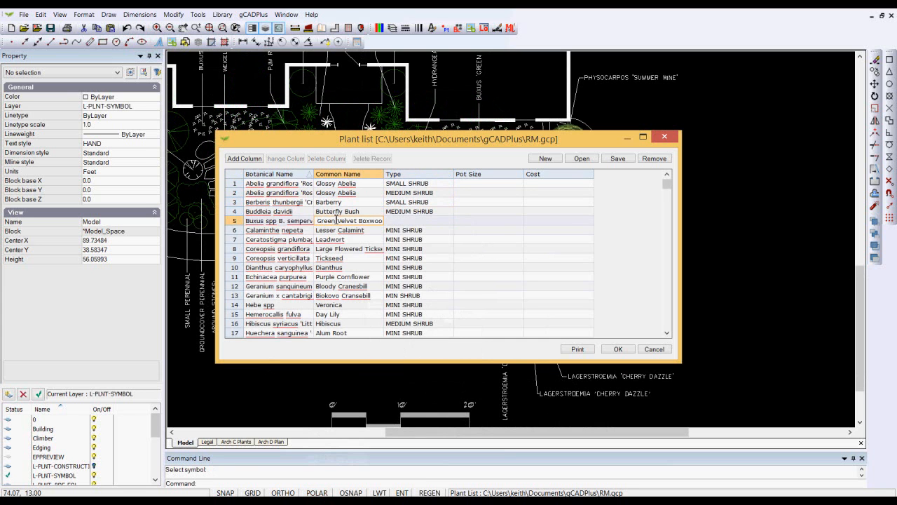
{"action": "left_click_drag", "start_coordinate": [312, 211], "coordinate": [409, 211]}
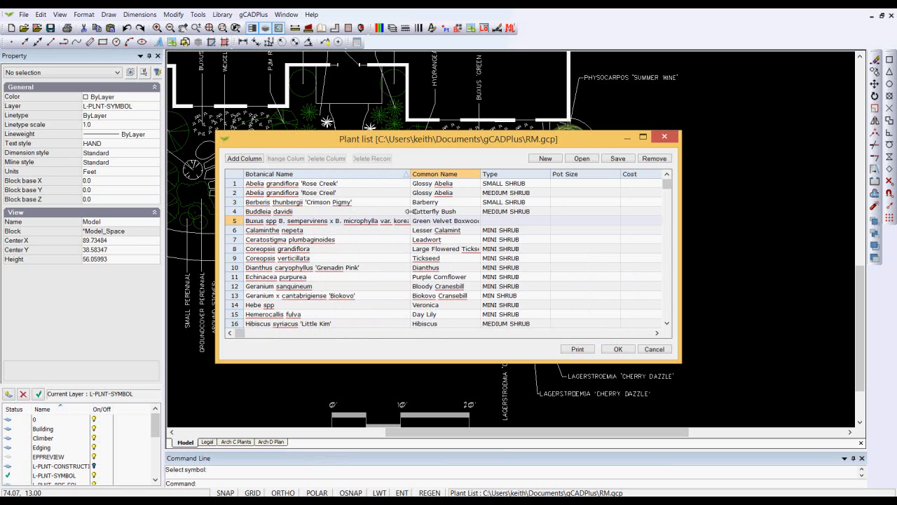
{"action": "left_click_drag", "start_coordinate": [409, 211], "coordinate": [468, 211]}
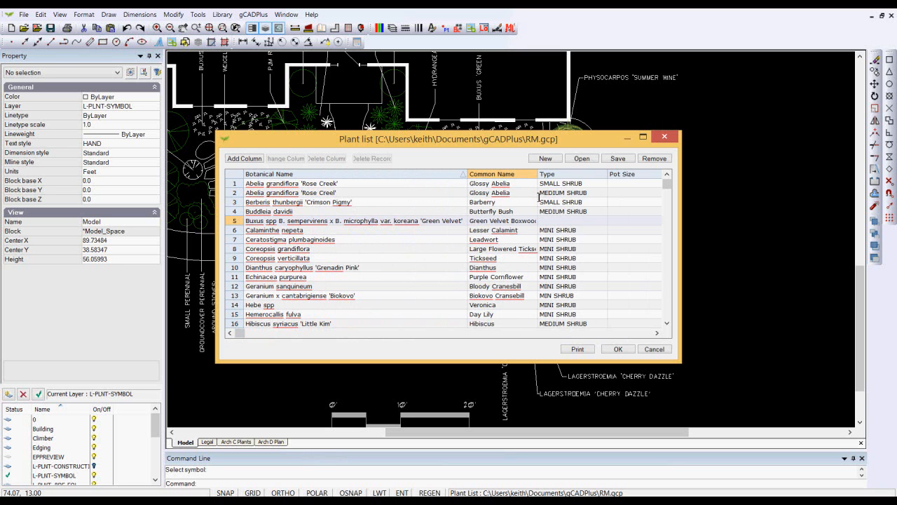
{"action": "left_click_drag", "start_coordinate": [538, 197], "coordinate": [565, 195]}
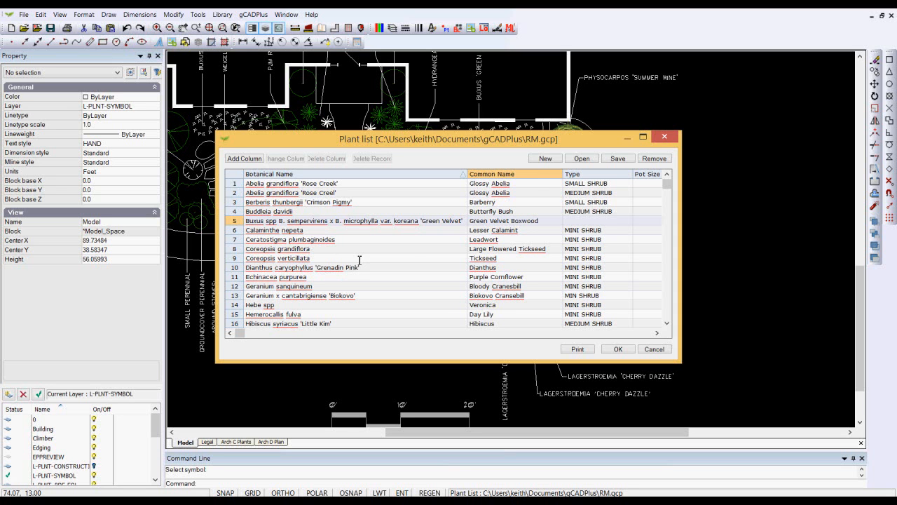
Add the words Abelia and grandiflora from the first record's botanical name to the spelling dictionary.
{"action": "right_click", "coordinate": [254, 183]}
{"action": "left_click", "coordinate": [277, 195]}
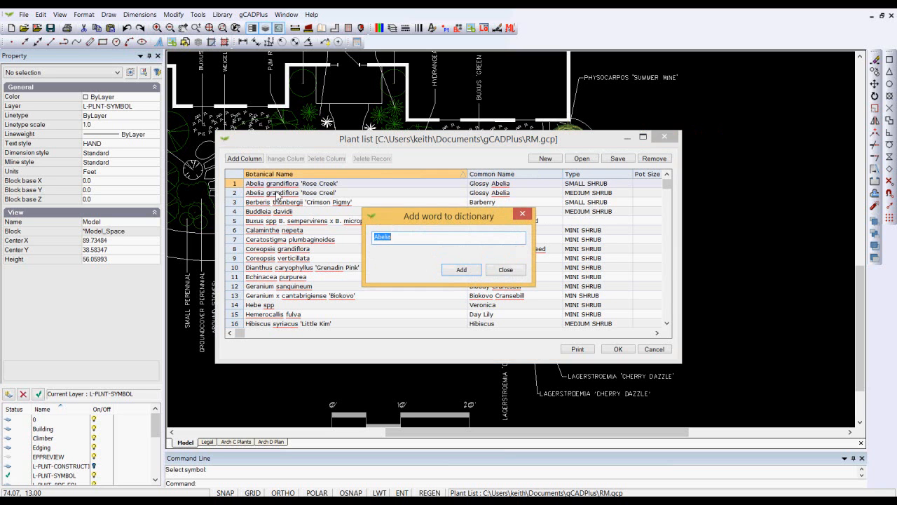
{"action": "left_click", "coordinate": [460, 273]}
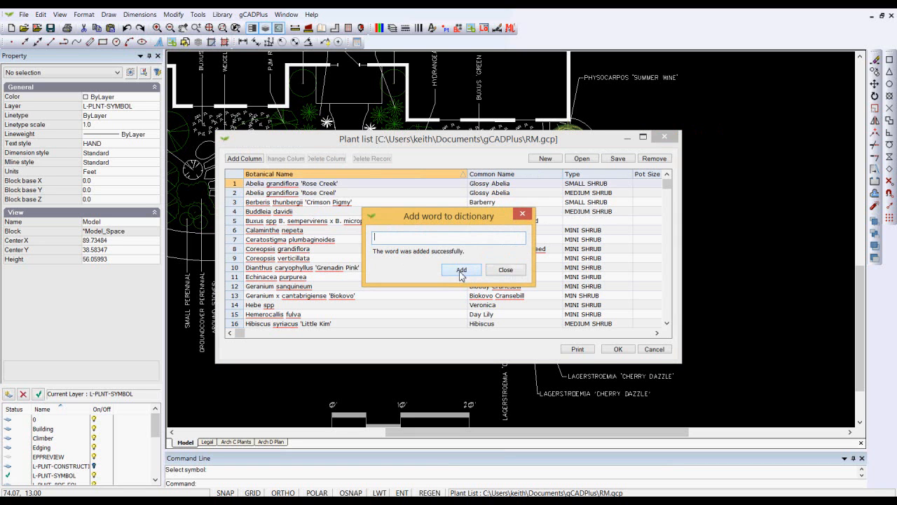
{"action": "left_click", "coordinate": [499, 272]}
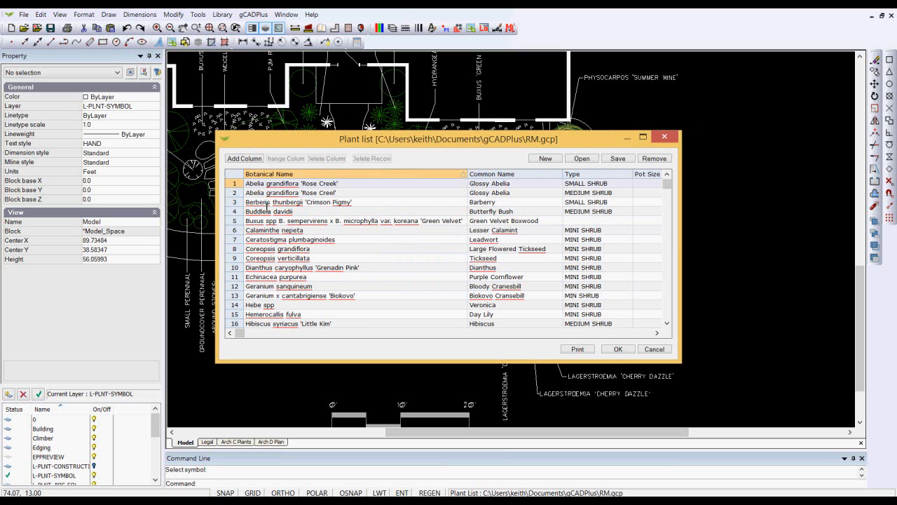
{"action": "right_click", "coordinate": [283, 188]}
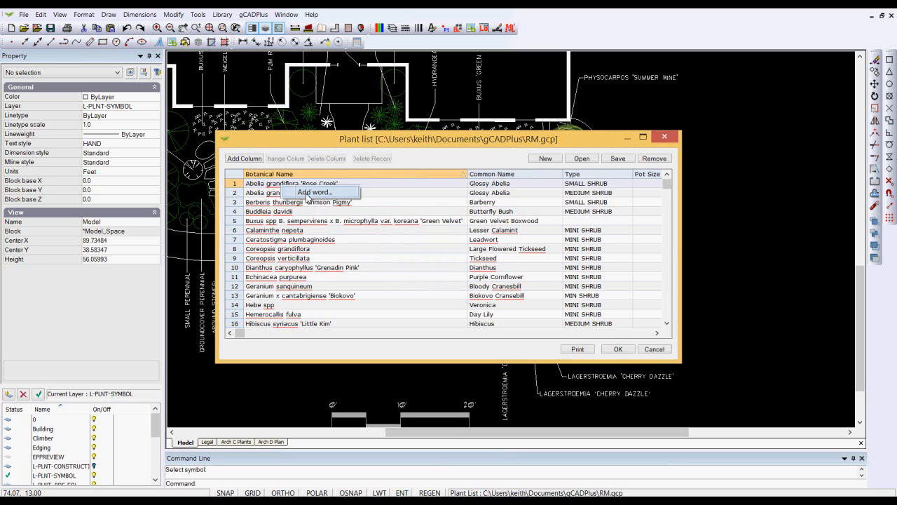
{"action": "left_click", "coordinate": [312, 196]}
{"action": "left_click", "coordinate": [455, 272]}
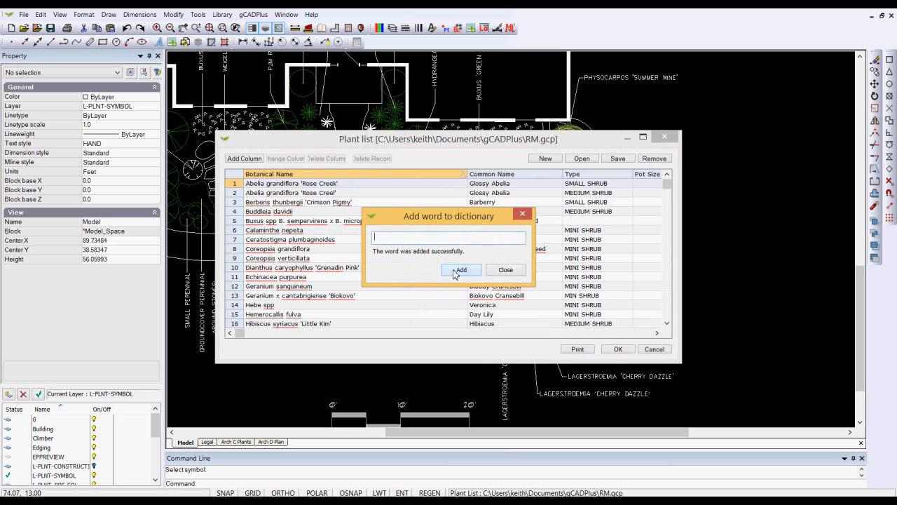
{"action": "left_click", "coordinate": [508, 271]}
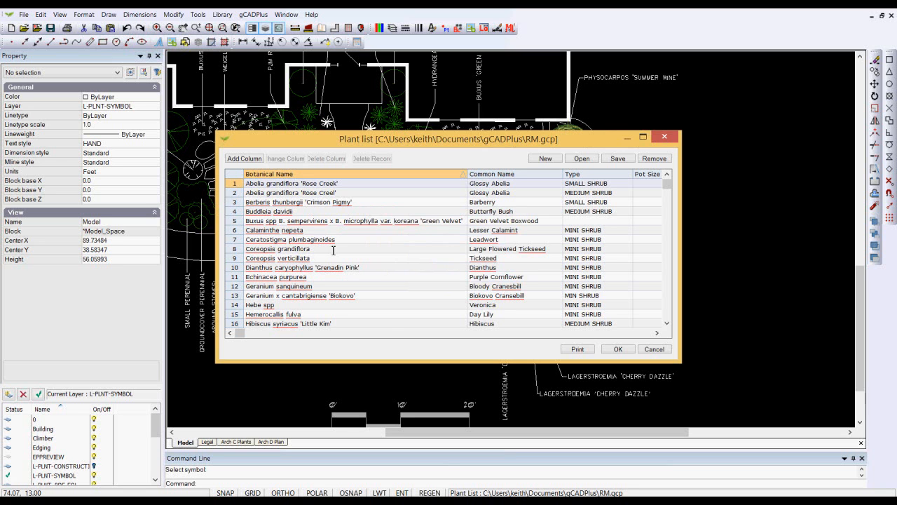
Correct the second Abelia record's botanical name to Abelia grandiflora 'Rose Creek' and delete that duplicate record.
{"action": "double_click", "coordinate": [336, 193]}
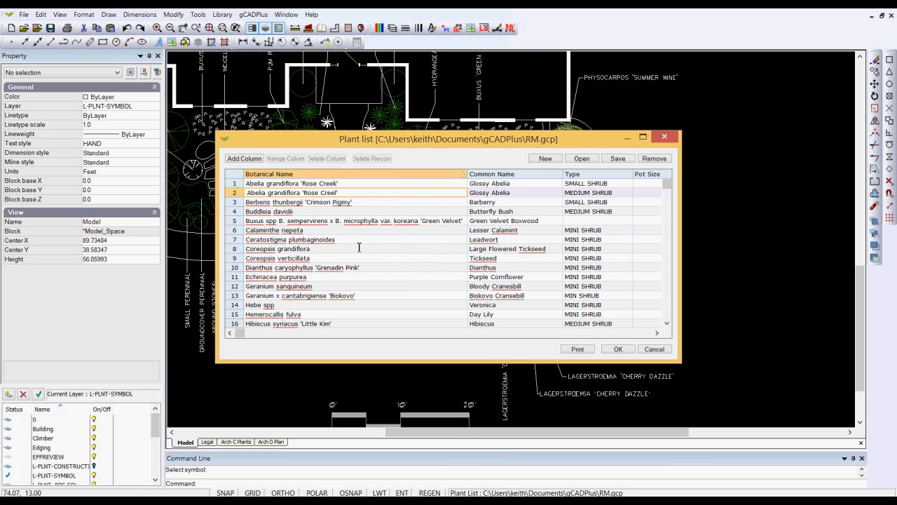
{"action": "type", "text": "k"}
{"action": "left_click", "coordinate": [233, 193]}
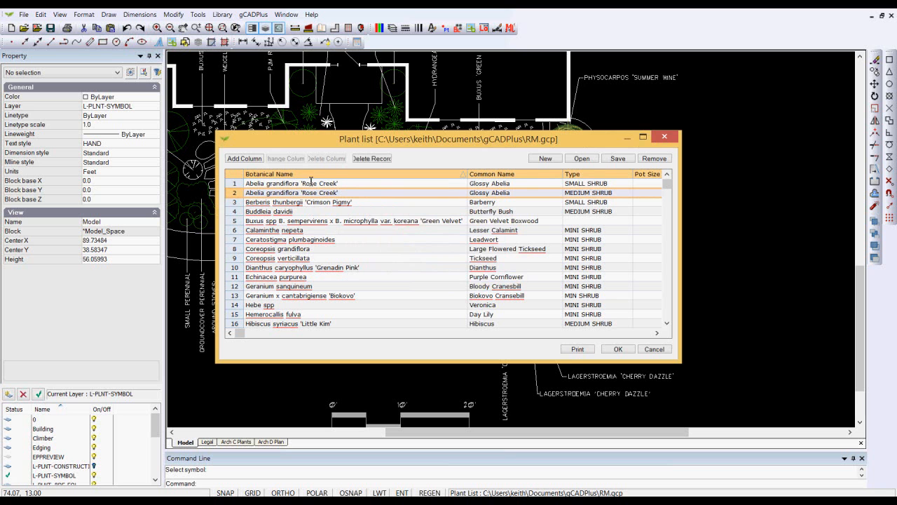
{"action": "left_click", "coordinate": [372, 160]}
{"action": "left_click", "coordinate": [452, 276]}
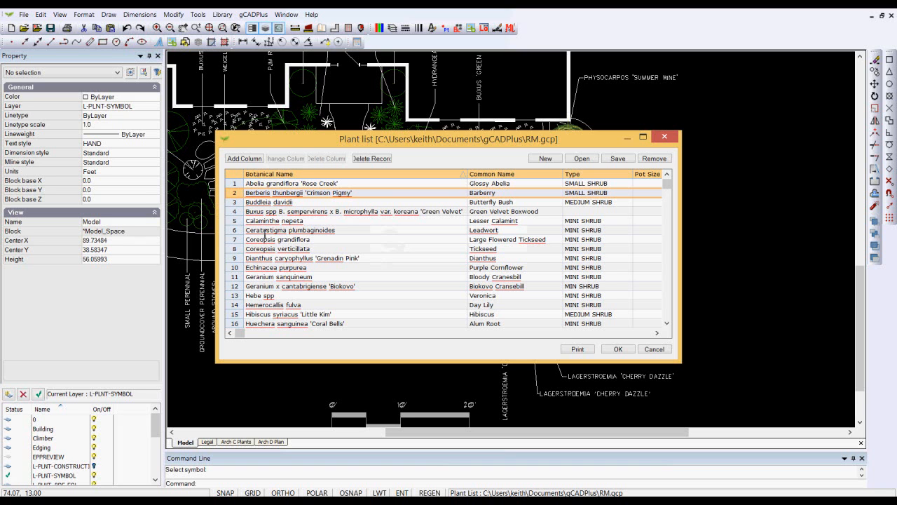
Add the word Ceratostigma to the spelling dictionary and close the plant list without accepting its edits.
{"action": "right_click", "coordinate": [265, 232]}
{"action": "left_click", "coordinate": [287, 243]}
{"action": "left_click", "coordinate": [463, 272]}
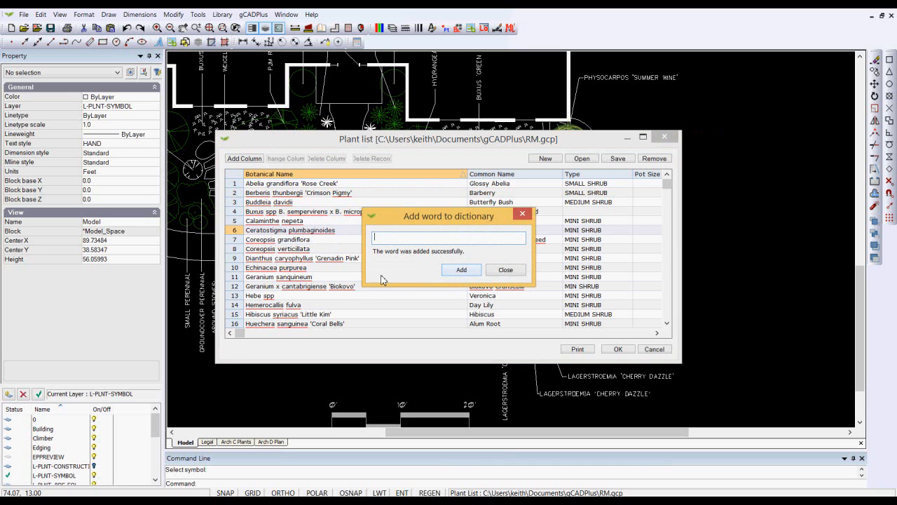
{"action": "left_click", "coordinate": [504, 270]}
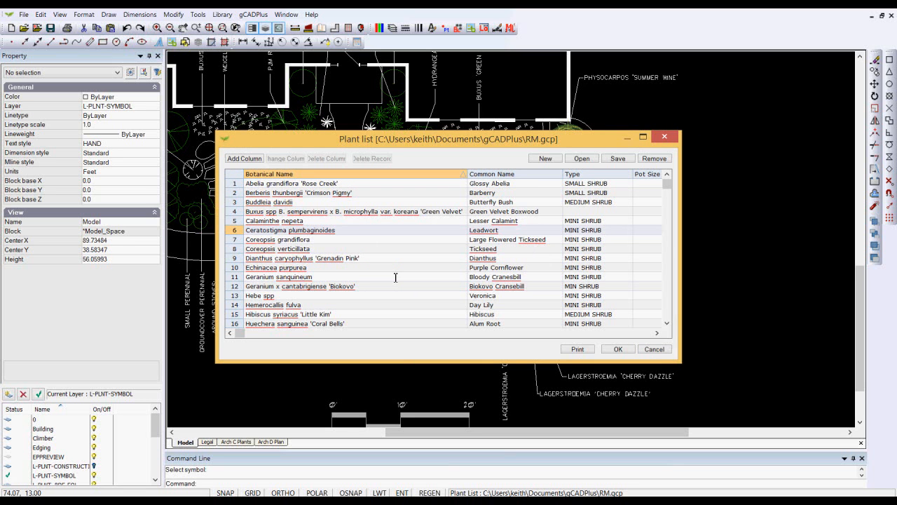
{"action": "left_click", "coordinate": [653, 349]}
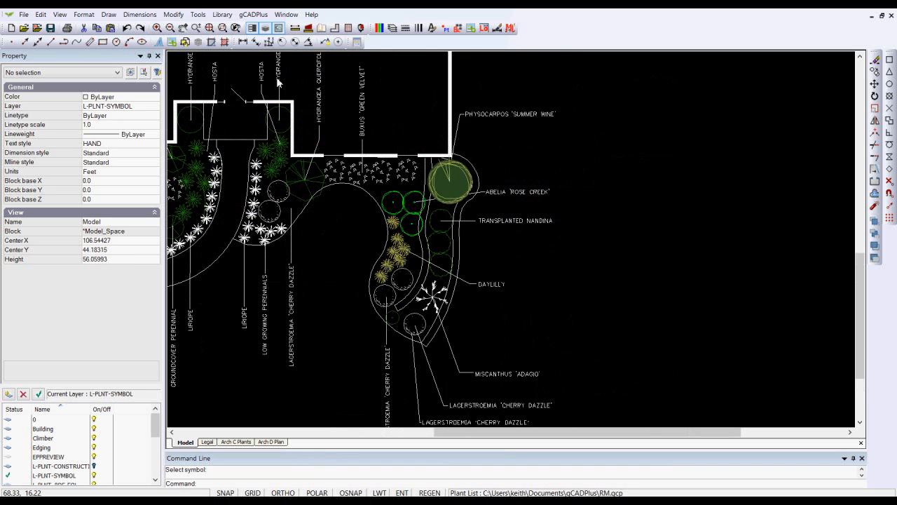
Assign the Miscanthus sinensis 'Adagio' plant record to the white symbol marked by the MISCANTHUS 'ADAGIO' label, widening the Botanical Name column to identify the record.
{"action": "left_click", "coordinate": [253, 14]}
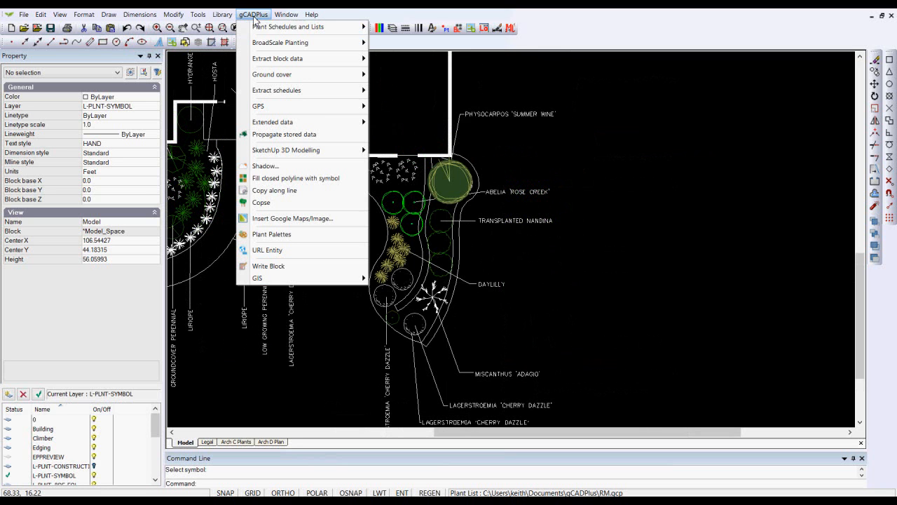
{"action": "mouse_move", "coordinate": [339, 30]}
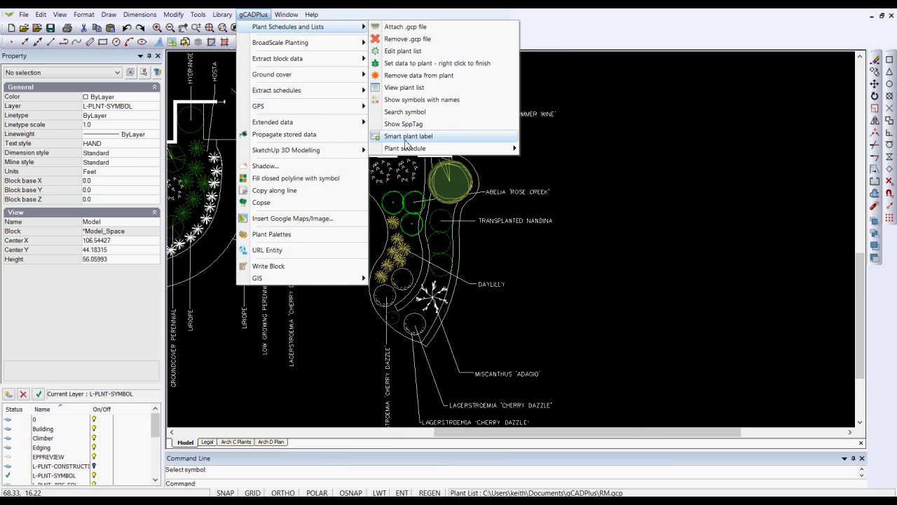
{"action": "left_click", "coordinate": [440, 63]}
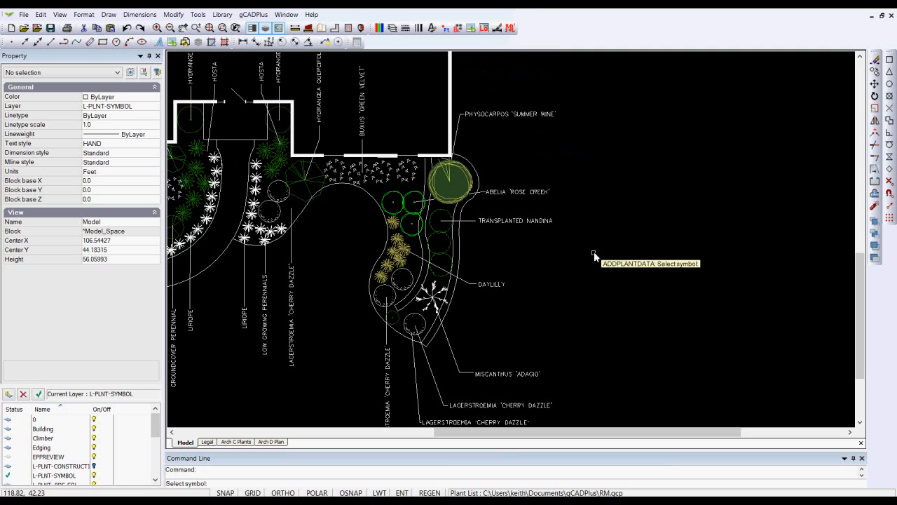
{"action": "left_click", "coordinate": [434, 299]}
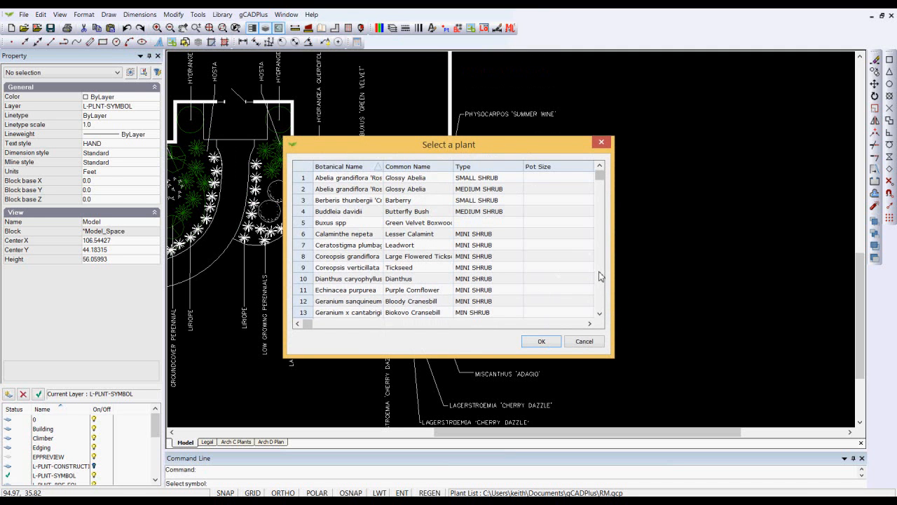
{"action": "left_click", "coordinate": [600, 316]}
{"action": "left_click", "coordinate": [601, 315]}
{"action": "left_click", "coordinate": [601, 314]}
{"action": "left_click", "coordinate": [601, 314]}
{"action": "left_click", "coordinate": [602, 314]}
{"action": "left_click", "coordinate": [602, 314]}
{"action": "left_click", "coordinate": [602, 314]}
{"action": "left_click", "coordinate": [603, 313]}
{"action": "left_click", "coordinate": [602, 315]}
{"action": "left_click", "coordinate": [602, 315]}
{"action": "left_click", "coordinate": [602, 315]}
{"action": "left_click", "coordinate": [602, 314]}
{"action": "left_click", "coordinate": [602, 314]}
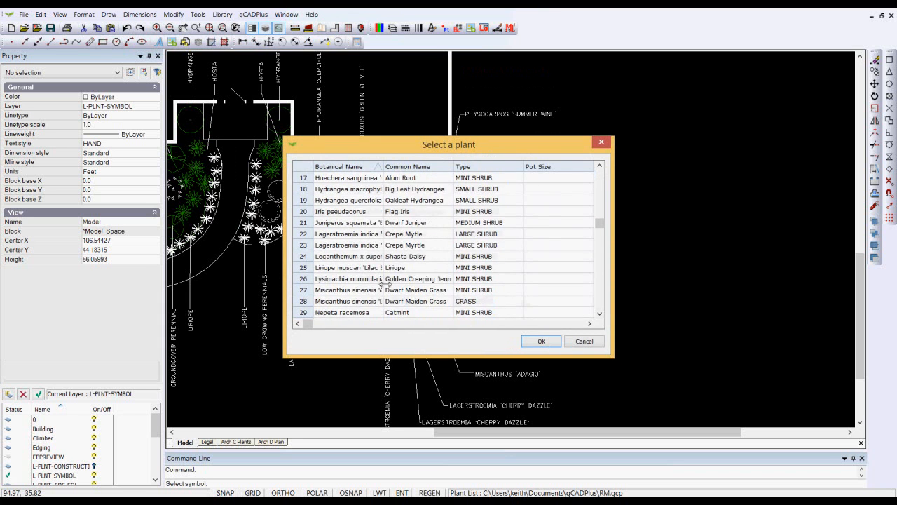
{"action": "left_click", "coordinate": [394, 288]}
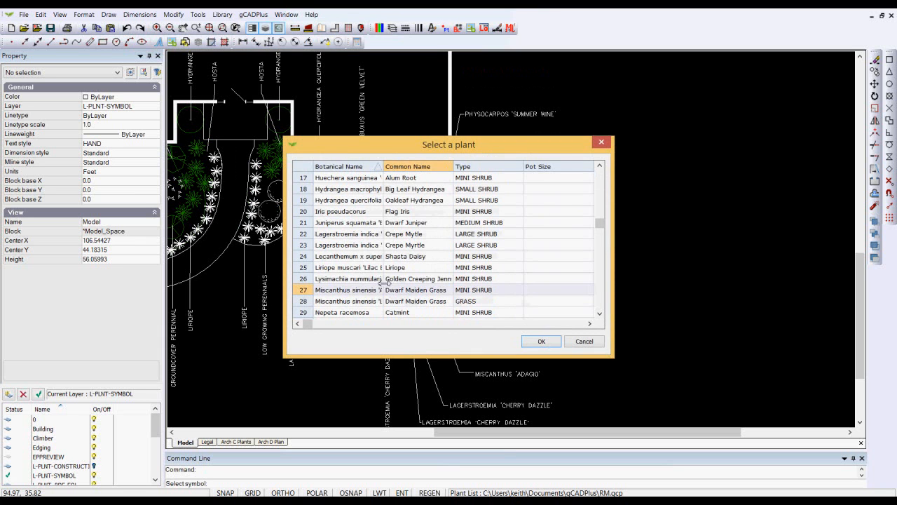
{"action": "left_click", "coordinate": [383, 282]}
{"action": "left_click_drag", "start_coordinate": [383, 281], "coordinate": [419, 273]}
{"action": "left_click", "coordinate": [300, 290]}
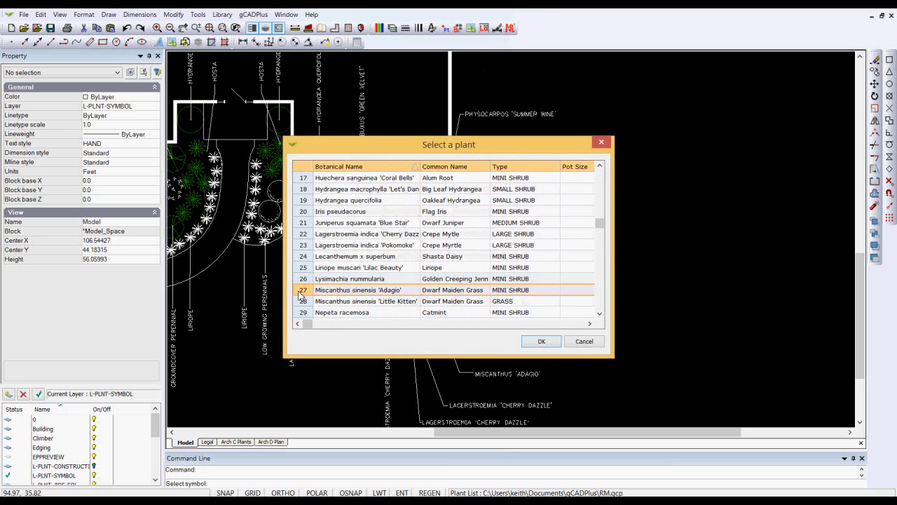
{"action": "left_click", "coordinate": [535, 340]}
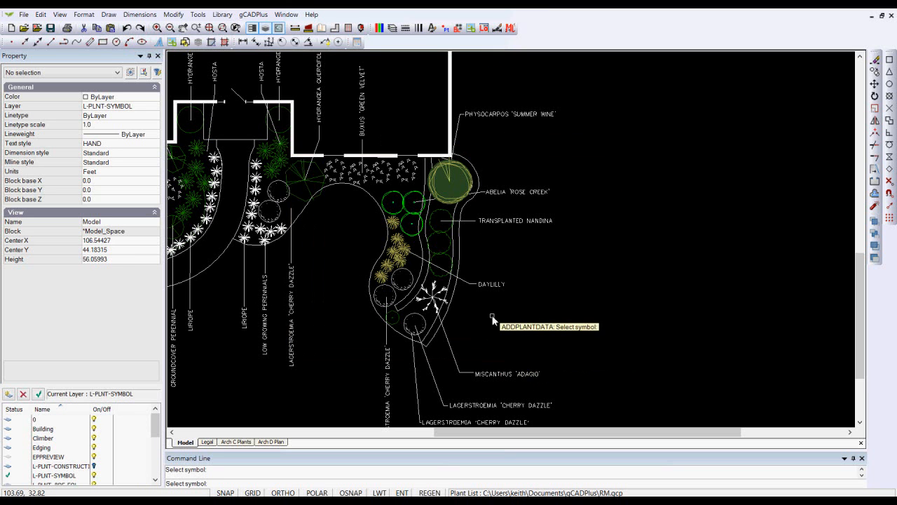
{"action": "right_click", "coordinate": [492, 315]}
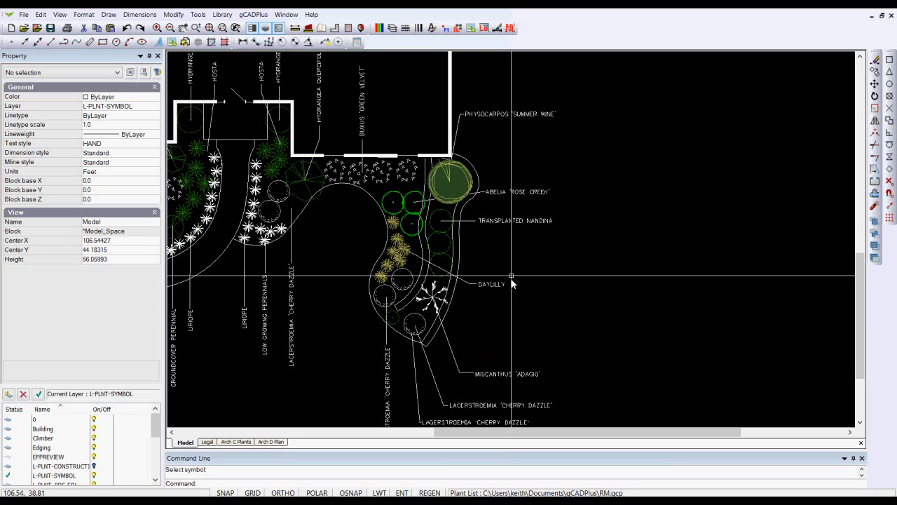
Draw a standard plant schedule with a text height of 0.75 in the empty area beside the planting plan's labels.
{"action": "left_click", "coordinate": [253, 14]}
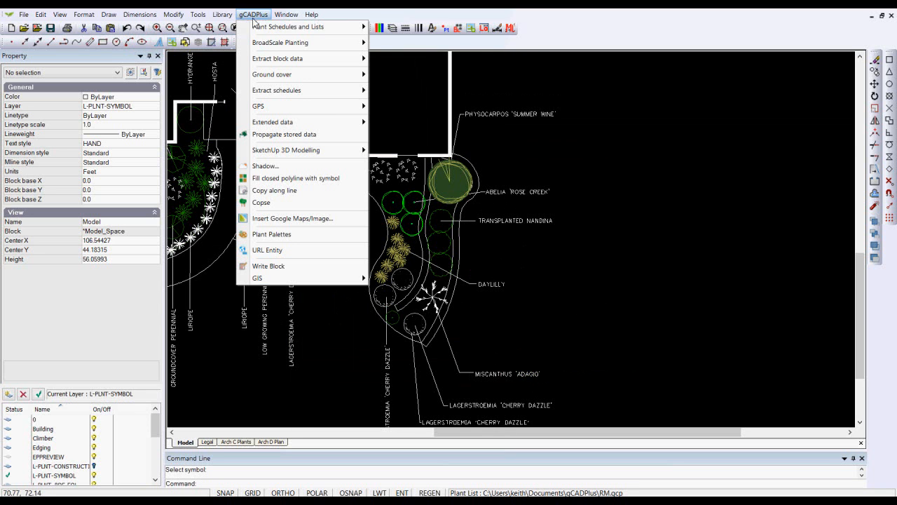
{"action": "mouse_move", "coordinate": [274, 27]}
{"action": "mouse_move", "coordinate": [470, 149]}
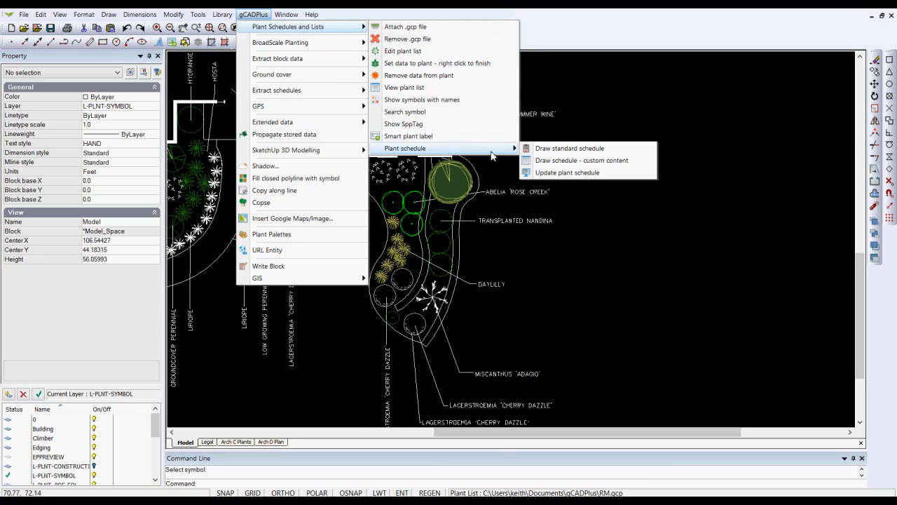
{"action": "left_click", "coordinate": [548, 149]}
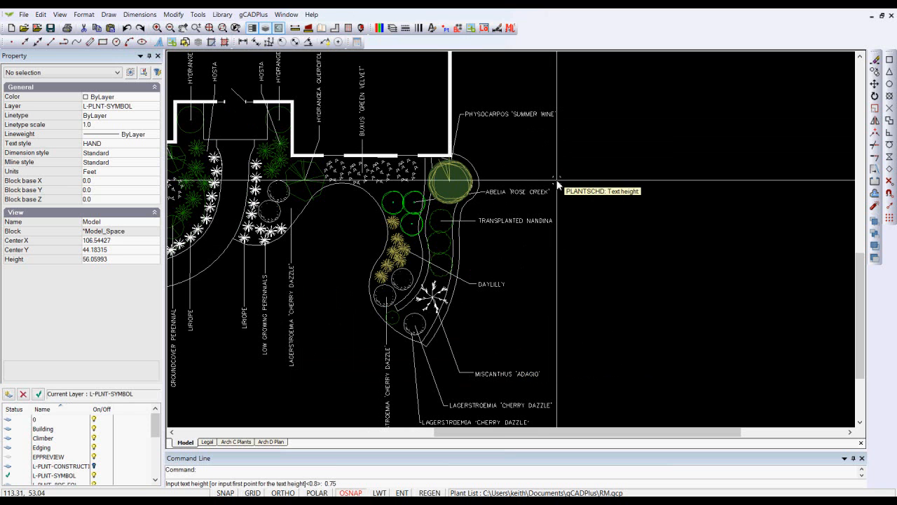
{"action": "key", "text": "Return"}
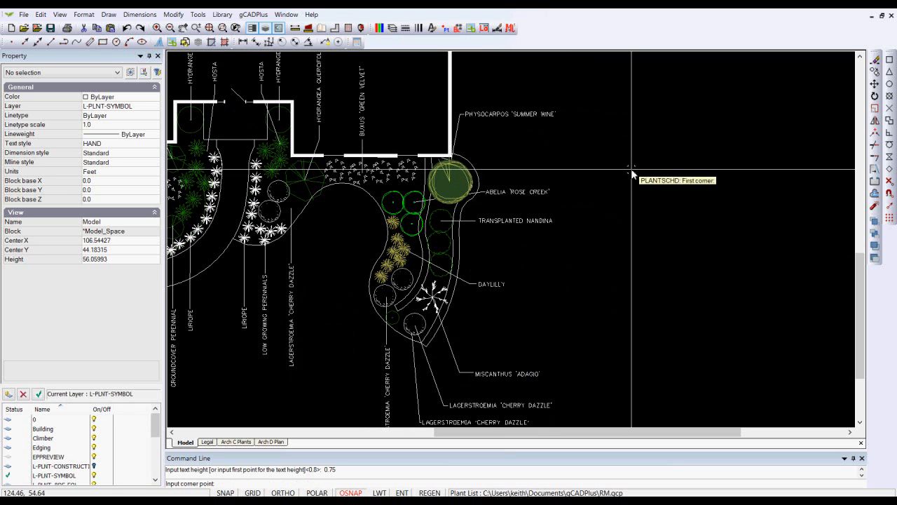
{"action": "left_click", "coordinate": [592, 113]}
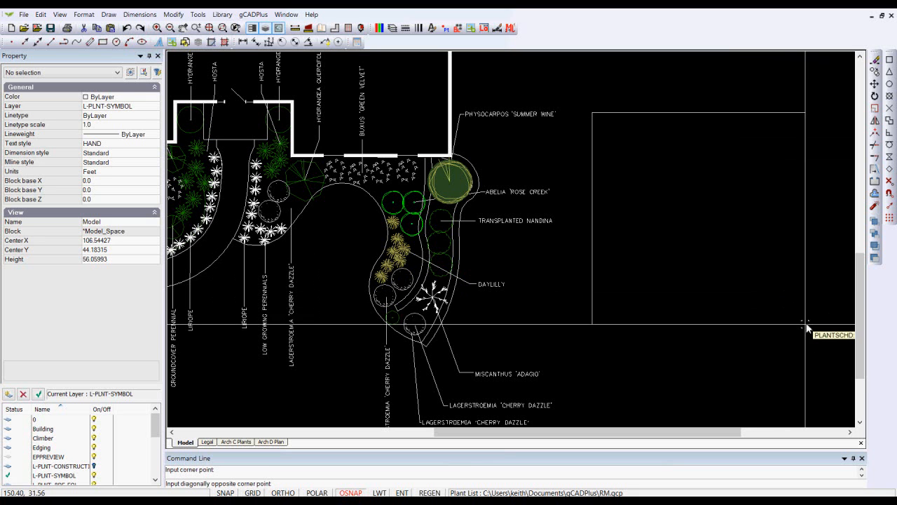
{"action": "left_click", "coordinate": [779, 334]}
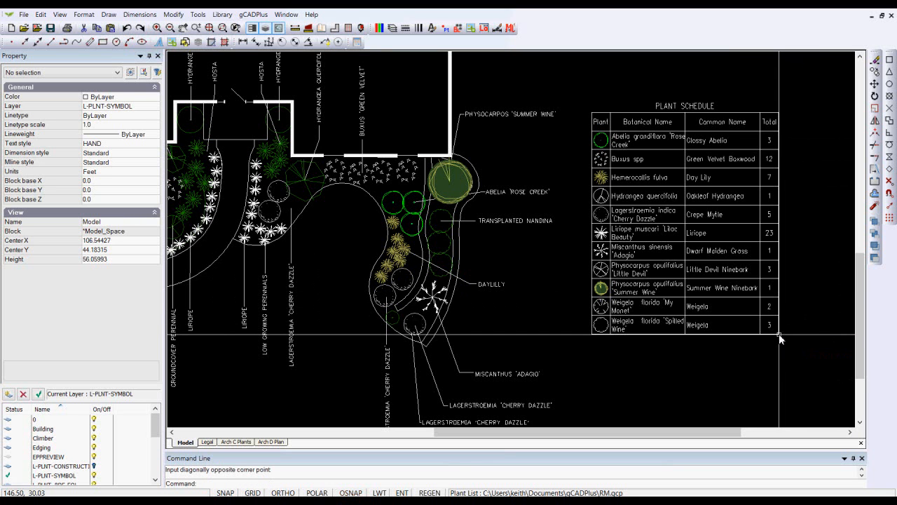
Copy the Miscanthus 'Adagio' symbol twice within the bed, placing one copy above and one below the original.
{"action": "scroll", "coordinate": [690, 220], "scroll_direction": "up", "scroll_amount": 2}
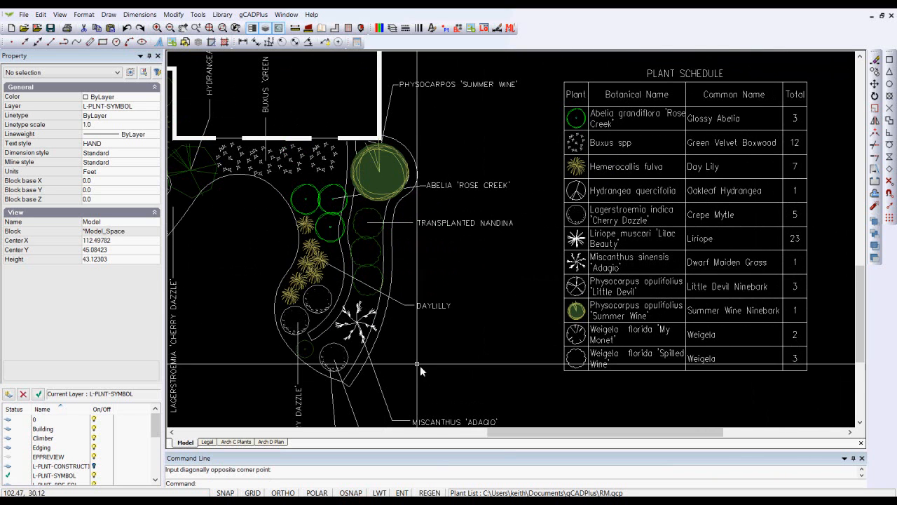
{"action": "left_click", "coordinate": [358, 324]}
{"action": "right_click", "coordinate": [358, 324]}
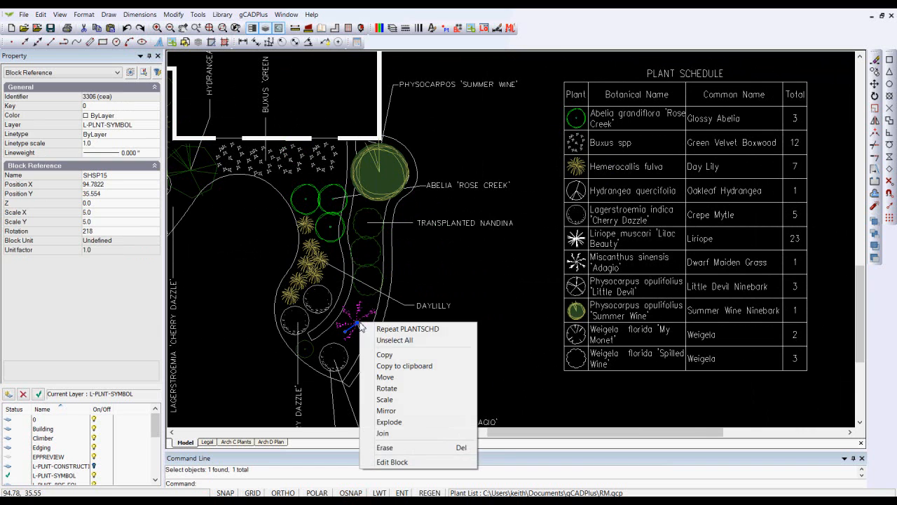
{"action": "left_click", "coordinate": [384, 354]}
{"action": "left_click", "coordinate": [358, 323]}
{"action": "left_click", "coordinate": [364, 294]}
{"action": "right_click", "coordinate": [340, 332]}
{"action": "left_click", "coordinate": [365, 338]}
{"action": "right_click", "coordinate": [436, 344]}
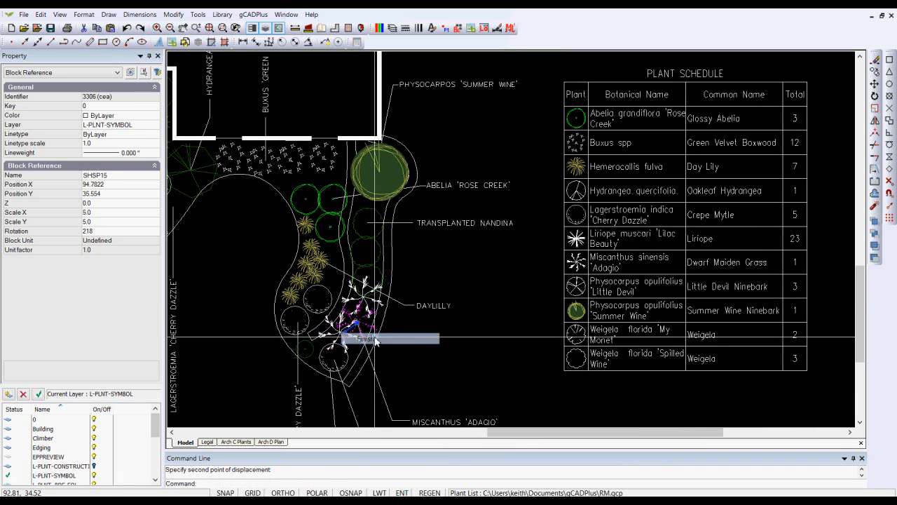
{"action": "left_click", "coordinate": [466, 364]}
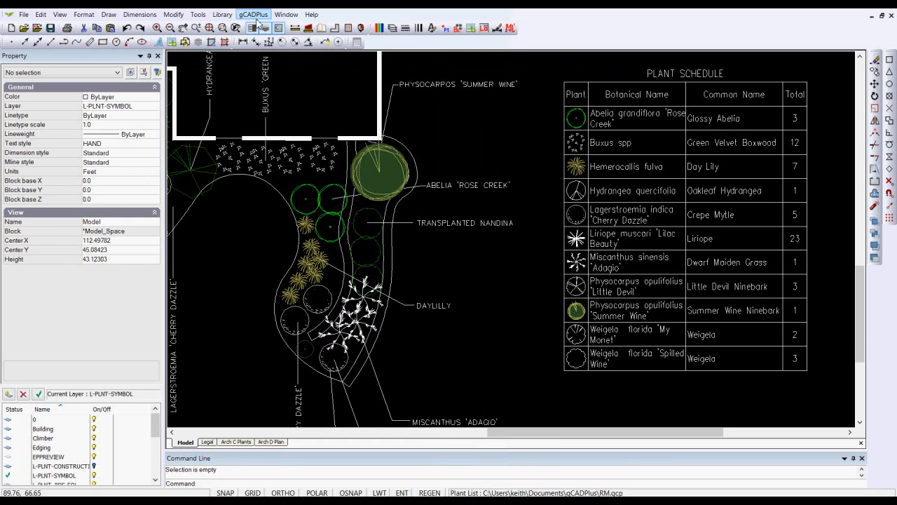
Update the plant schedule to include the copied Miscanthus symbols.
{"action": "left_click", "coordinate": [254, 15]}
{"action": "mouse_move", "coordinate": [324, 28]}
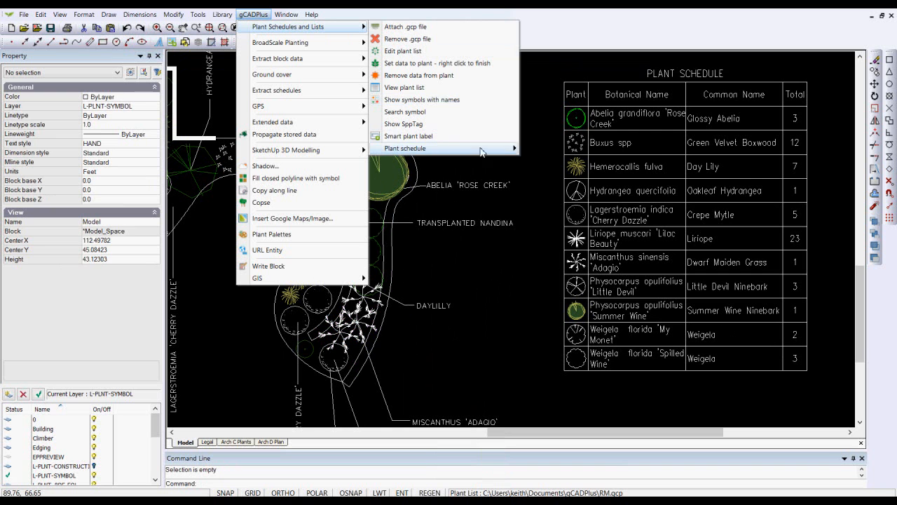
{"action": "mouse_move", "coordinate": [470, 153]}
{"action": "left_click", "coordinate": [560, 174]}
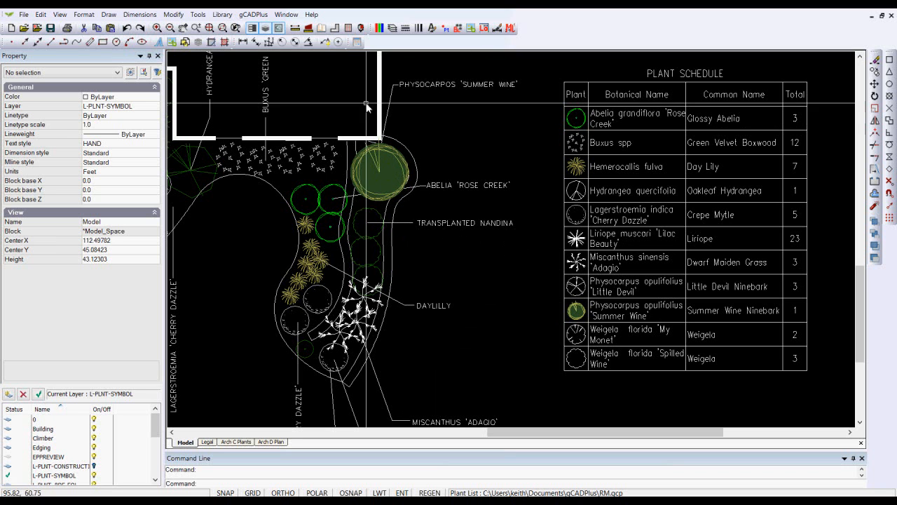
Start drawing a plant schedule with custom content.
{"action": "left_click", "coordinate": [251, 15]}
{"action": "mouse_move", "coordinate": [312, 28]}
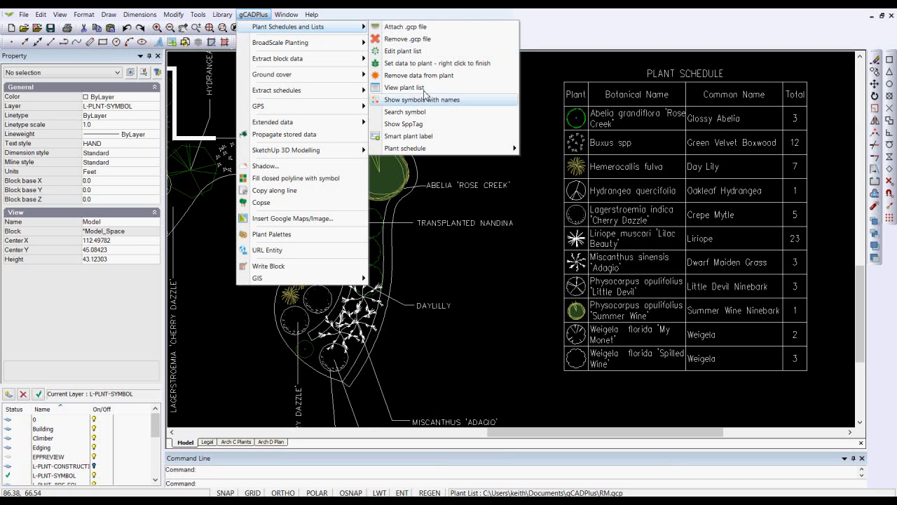
{"action": "mouse_move", "coordinate": [502, 150]}
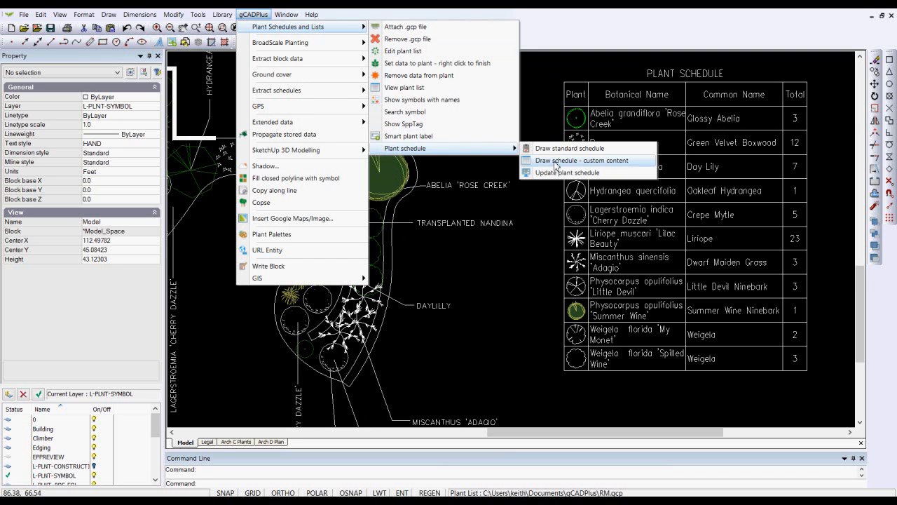
{"action": "left_click", "coordinate": [556, 160]}
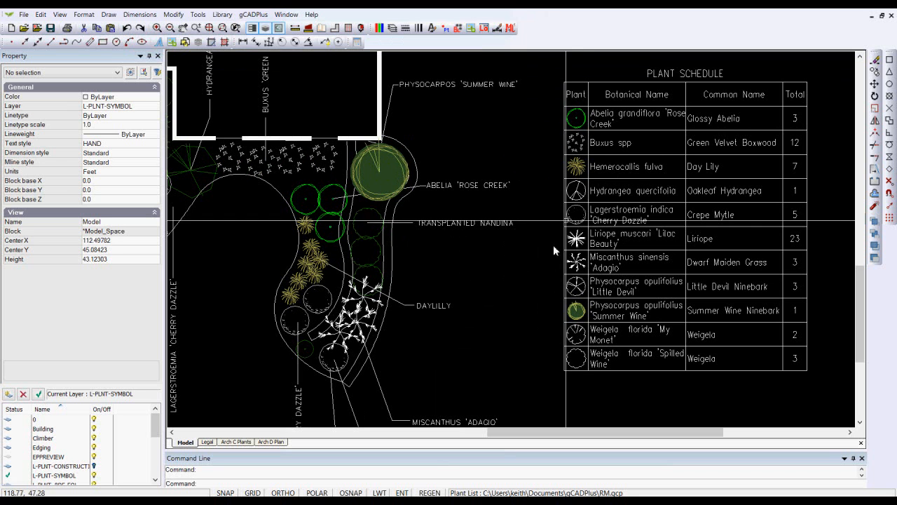